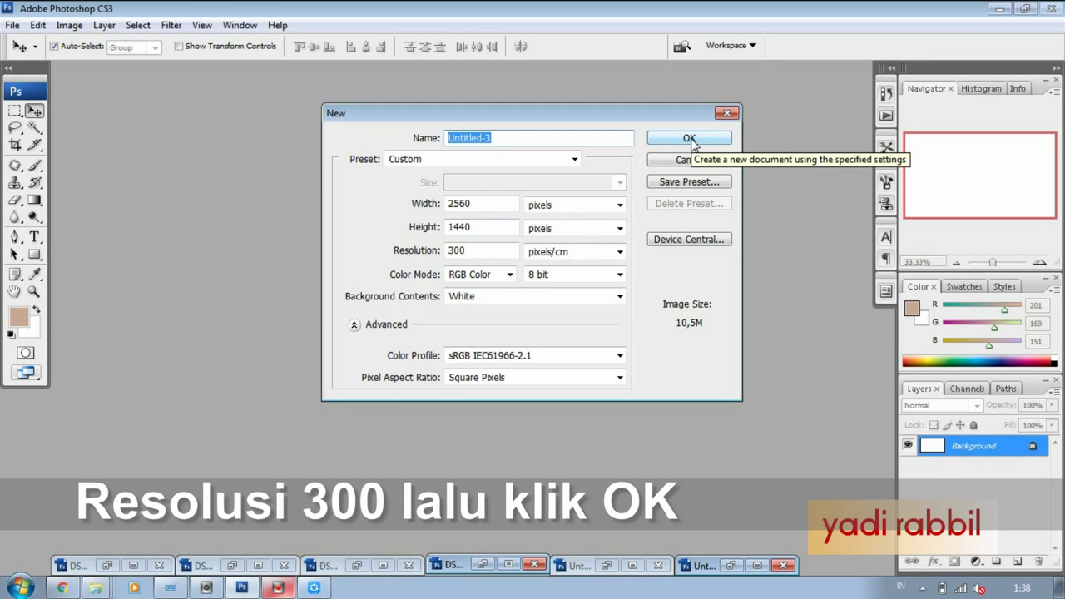
- Create a white 2560 × 1440 pixel RGB document at 300 pixels/cm and show it in full screen mode with the menu bar
left_click(690, 139)
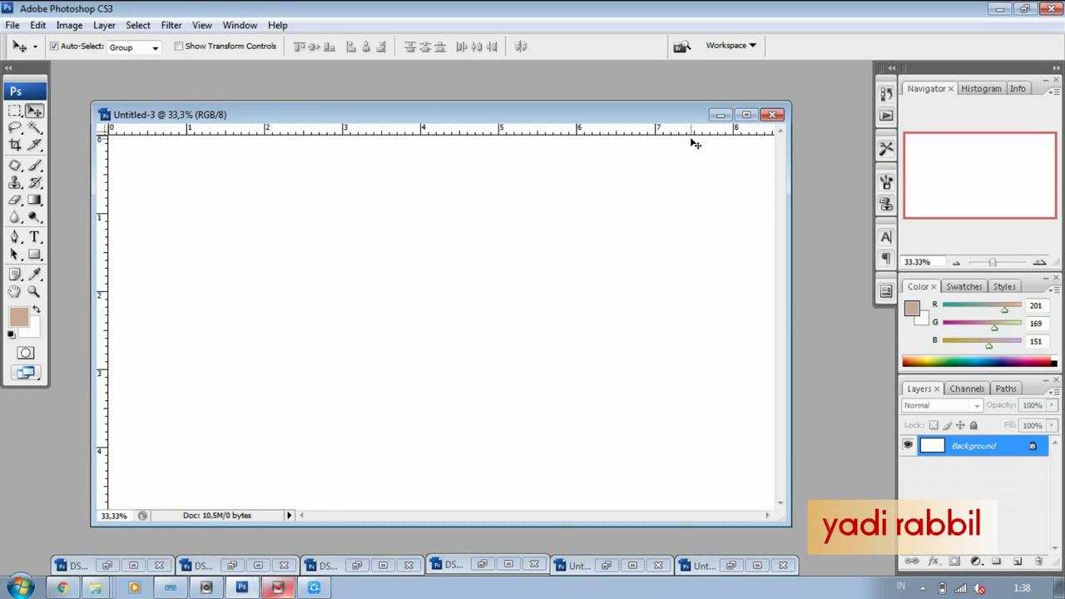
key("f")
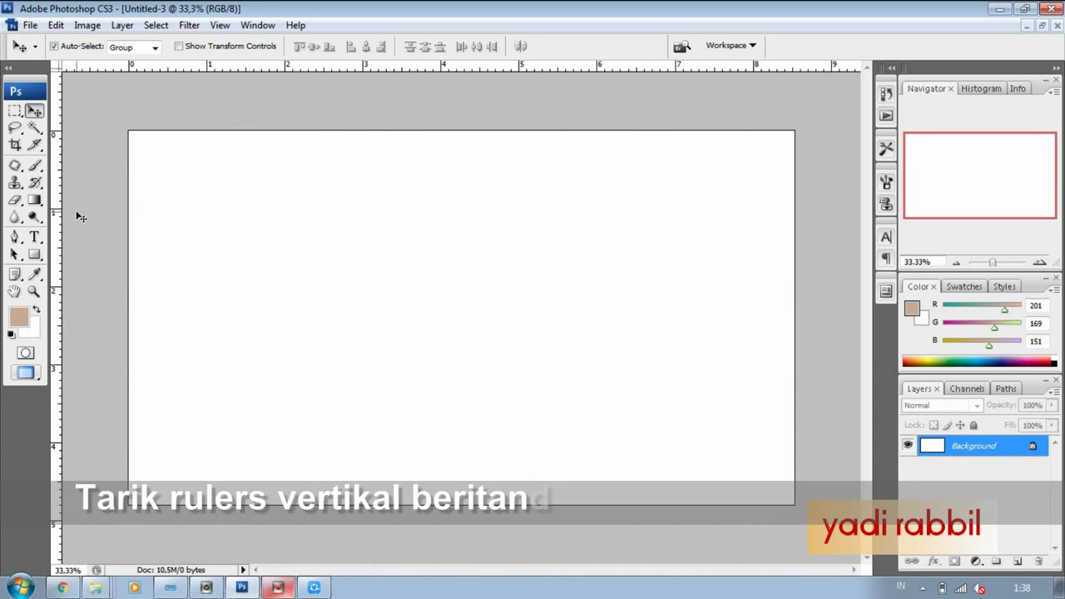
- Place vertical guides at 1.5 cm and 7 cm and horizontal guides at 1.5 cm and 3 cm
left_click_drag(57, 203, 246, 184)
left_click_drag(60, 251, 676, 178)
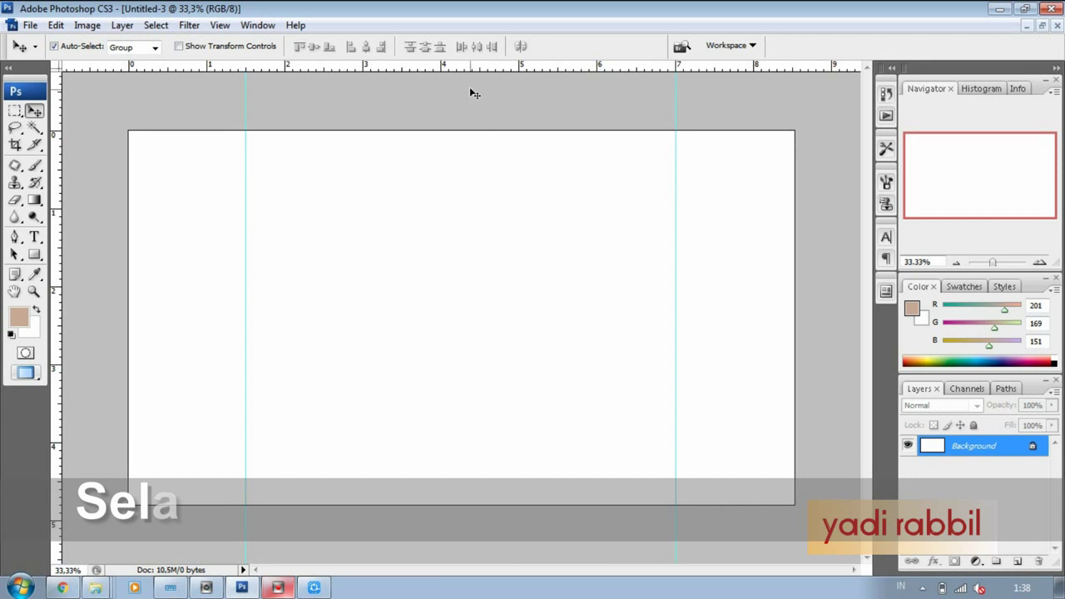
left_click_drag(468, 69, 478, 248)
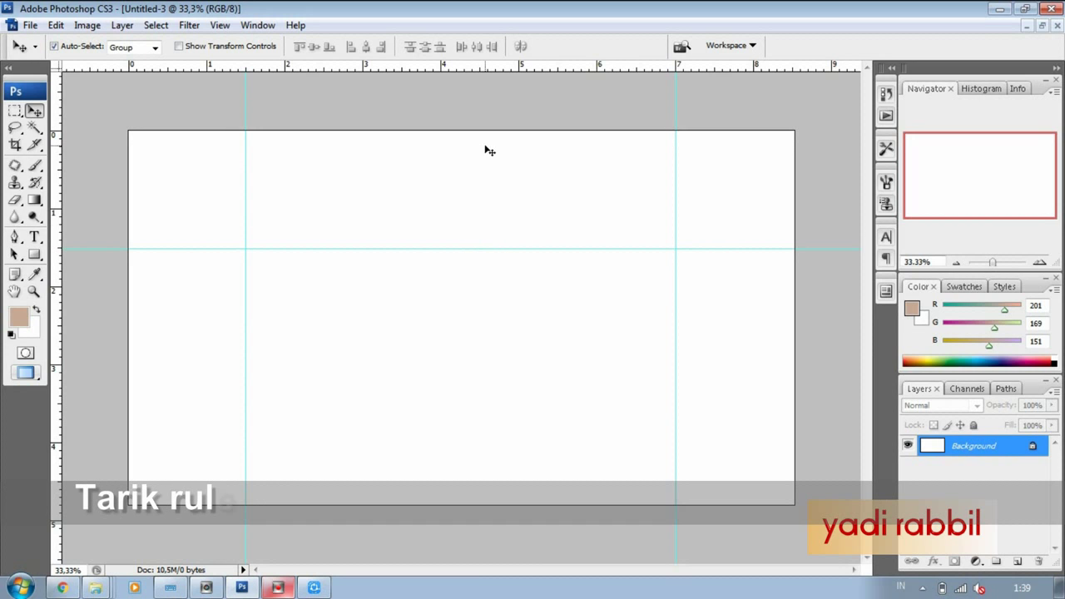
left_click_drag(481, 67, 483, 365)
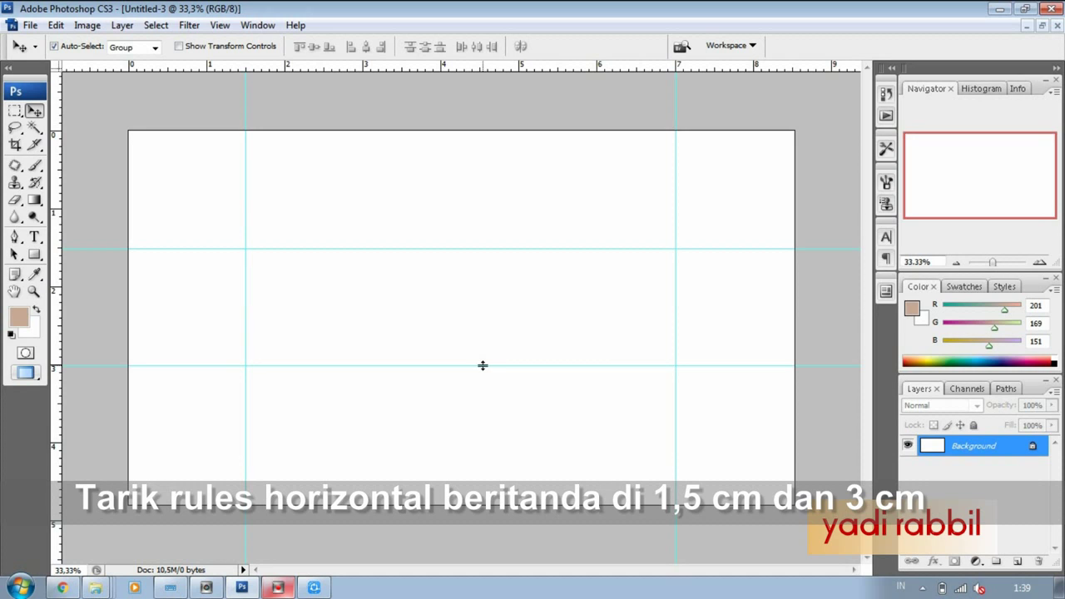
- Set the foreground color to the orange #ff7222
left_click(25, 318)
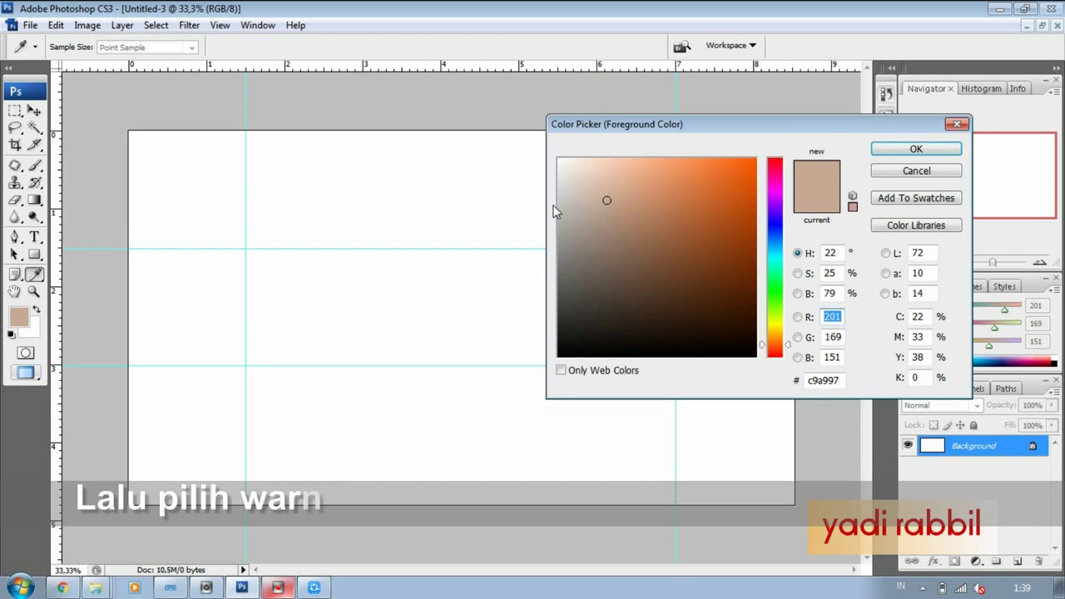
left_click_drag(732, 163, 729, 152)
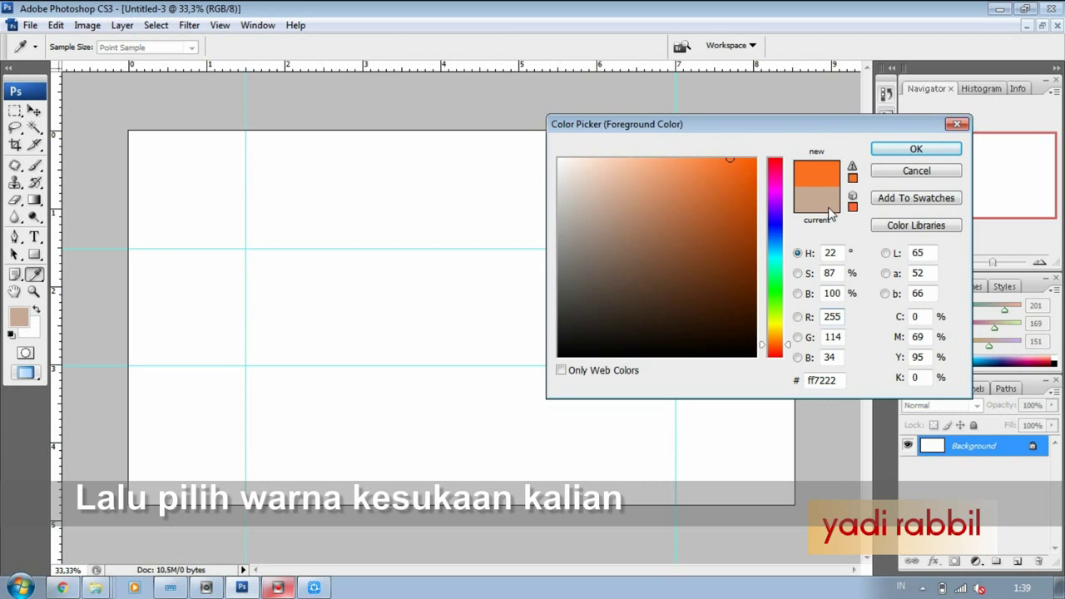
left_click(914, 150)
key("v")
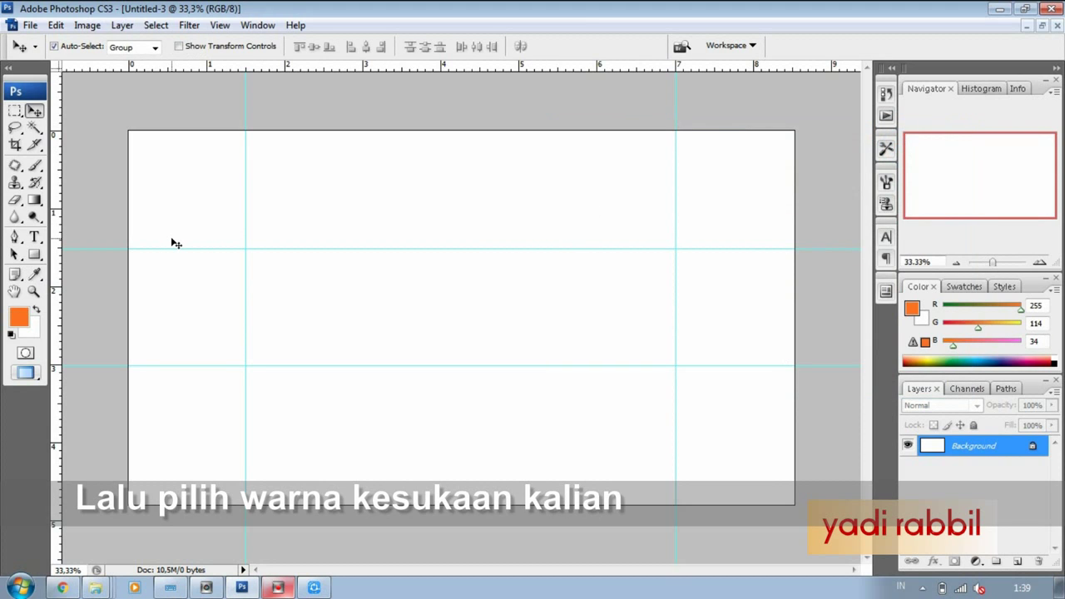
- Select the rectangular area enclosed by the four guides with the Rectangular Marquee tool
key("m")
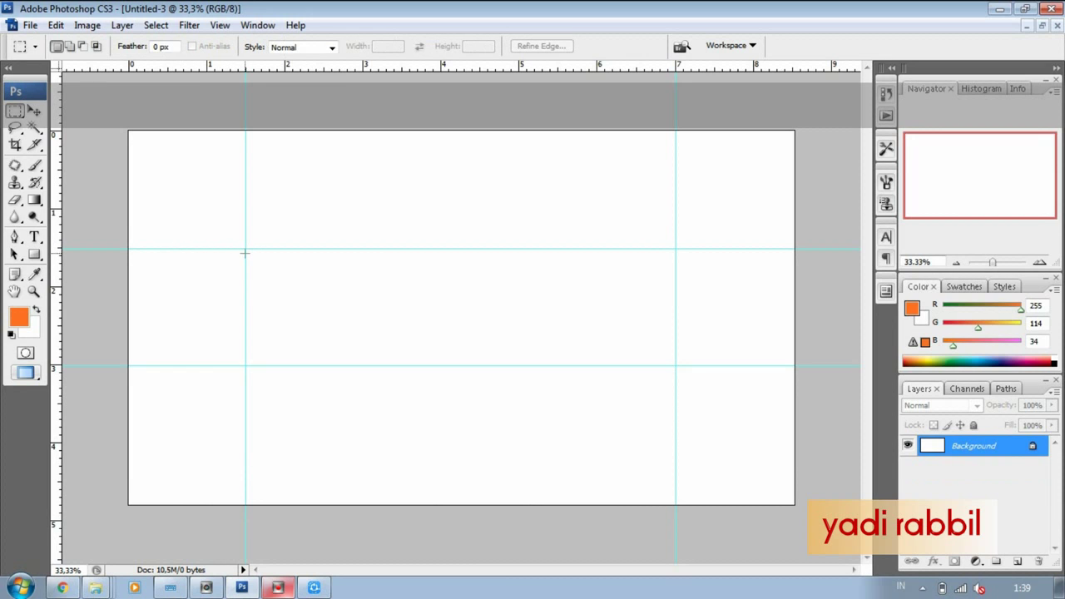
left_click_drag(245, 248, 392, 314)
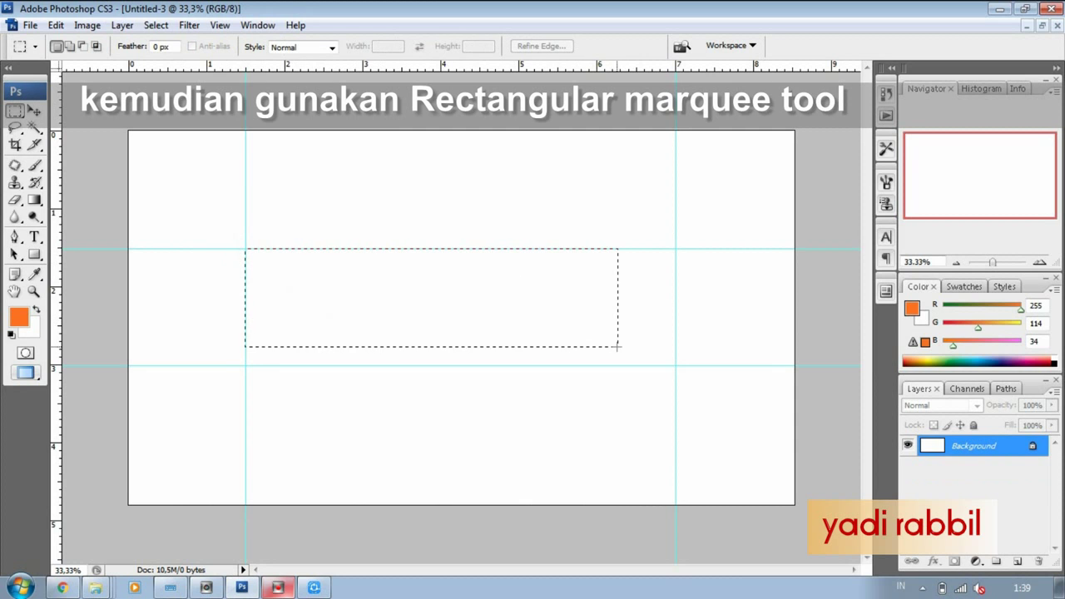
left_click_drag(657, 343, 675, 365)
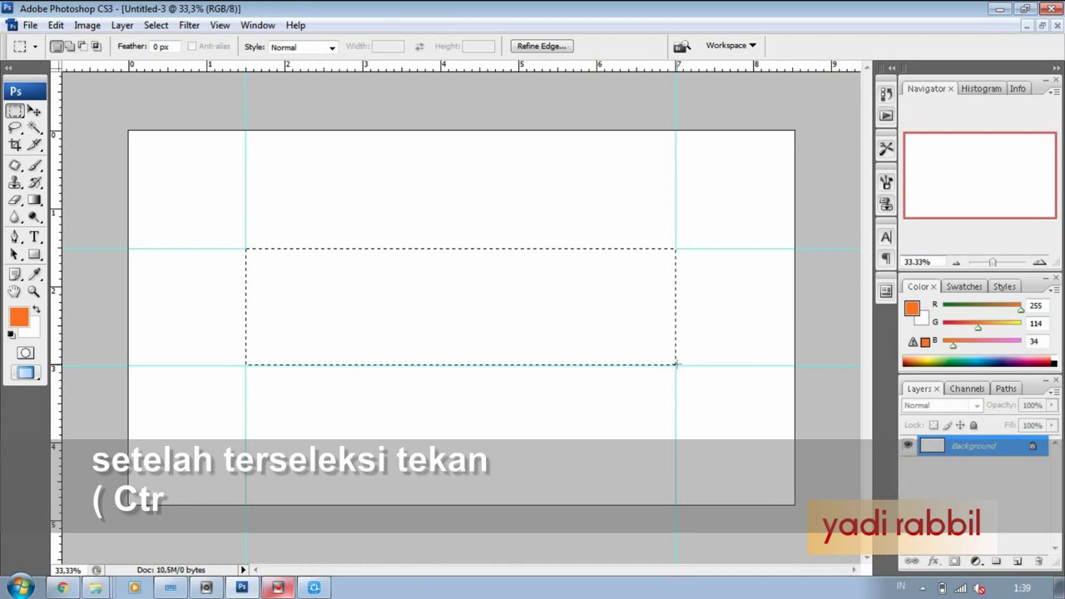
- Add a new layer, fill the selected rectangle on it with the orange color, and deselect
left_click(1015, 561)
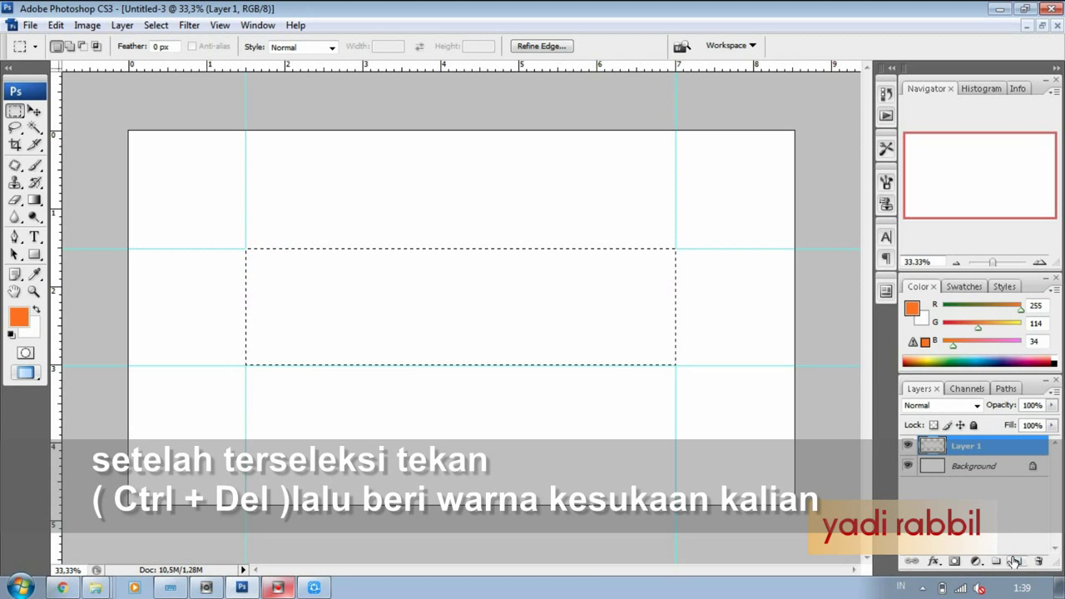
key("x")
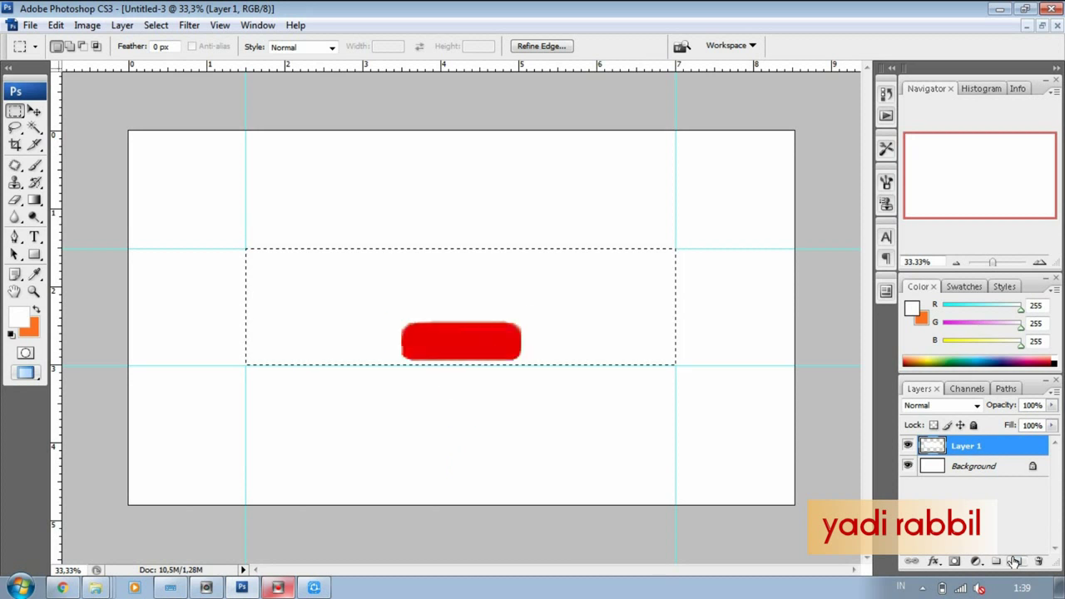
key("ctrl+BackSpace")
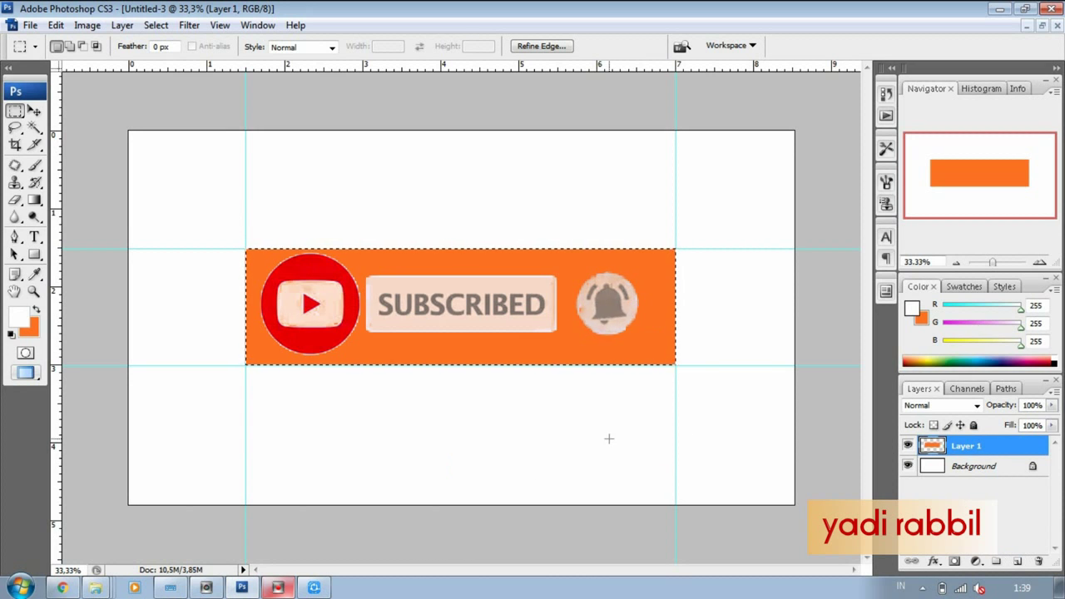
left_click(24, 46)
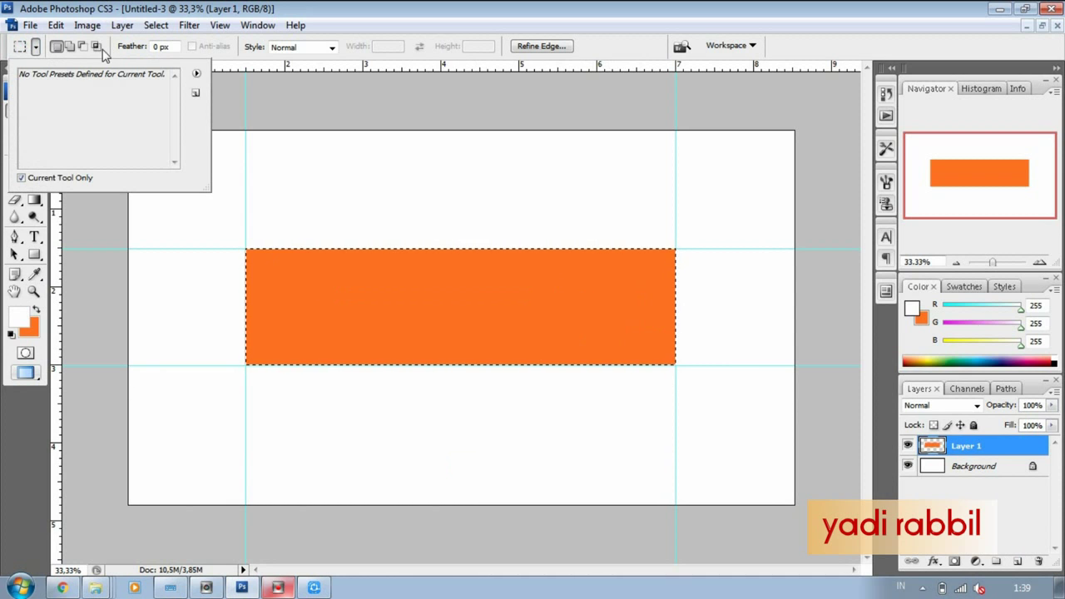
left_click(73, 47)
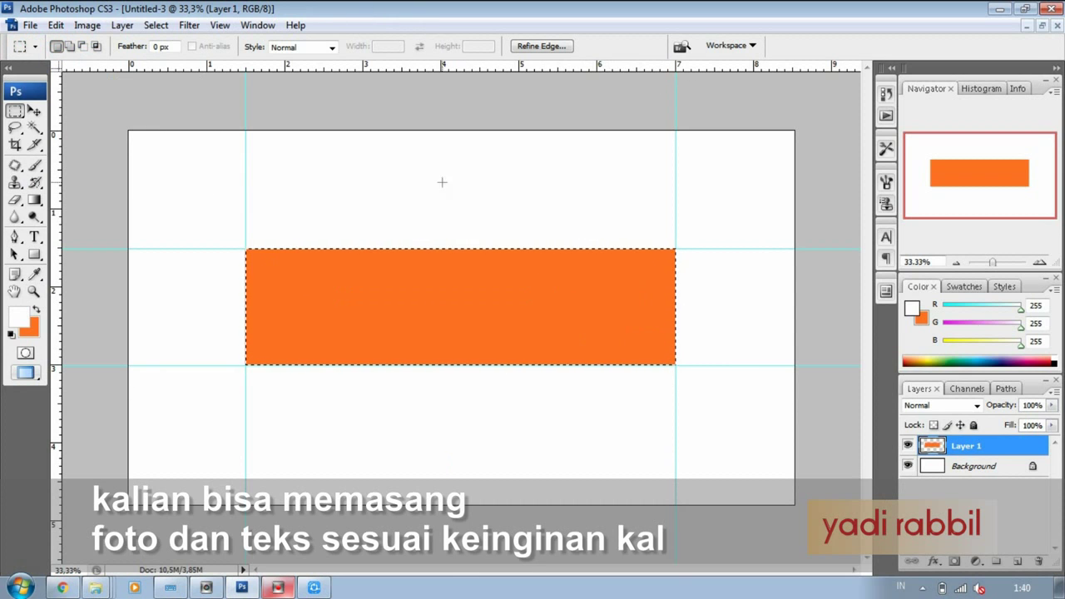
key("ctrl+d")
key("v")
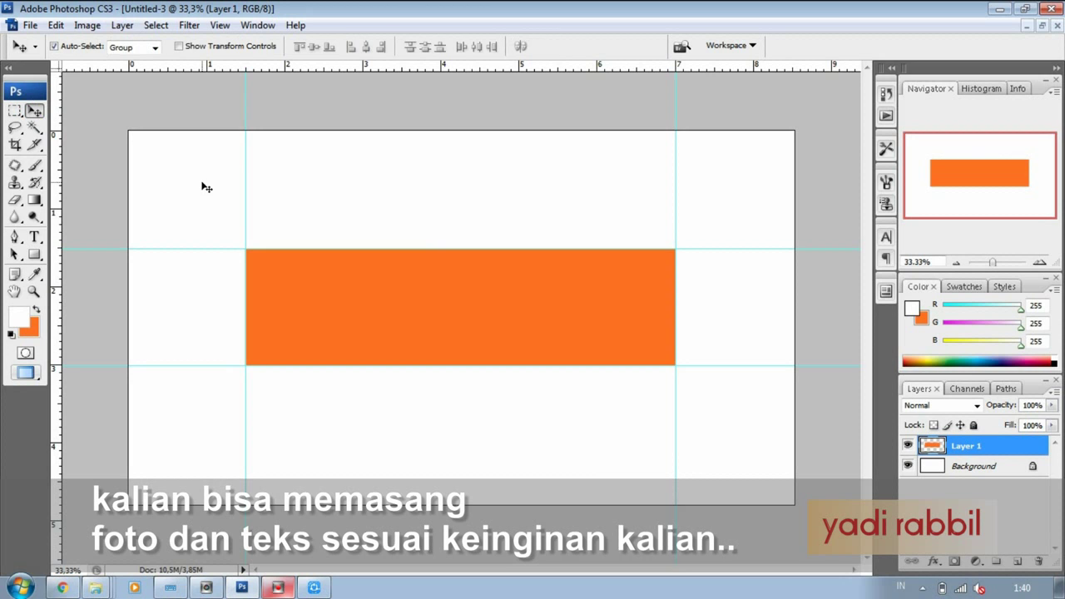
- Save the document as the Photoshop file Untitled-3 inside a new folder named New folder on Local Disk (F:)
left_click(30, 25)
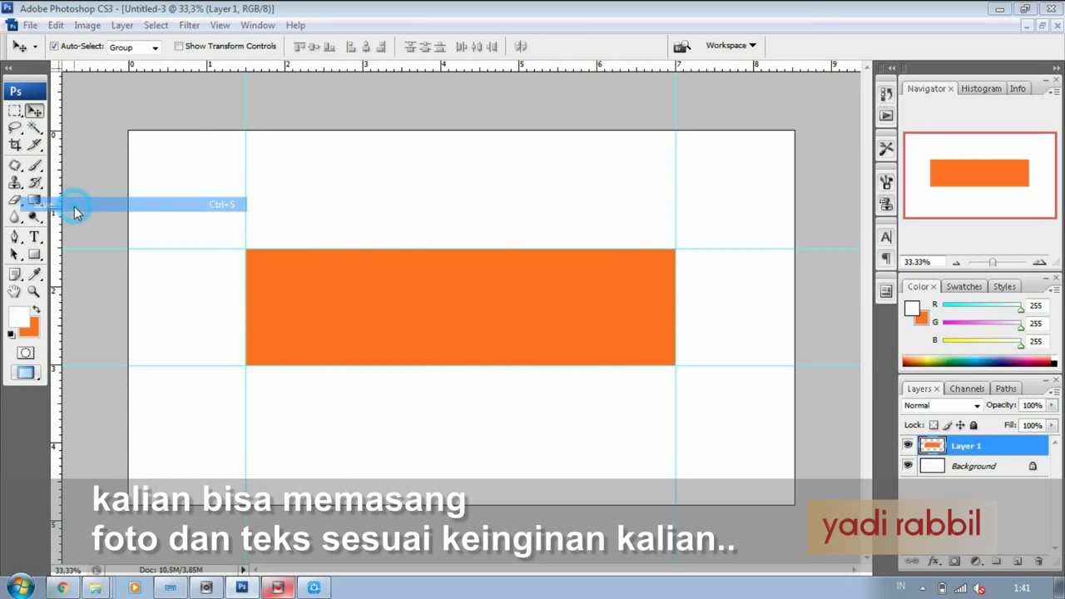
left_click(50, 204)
left_click(354, 226)
double_click(485, 138)
left_click(631, 49)
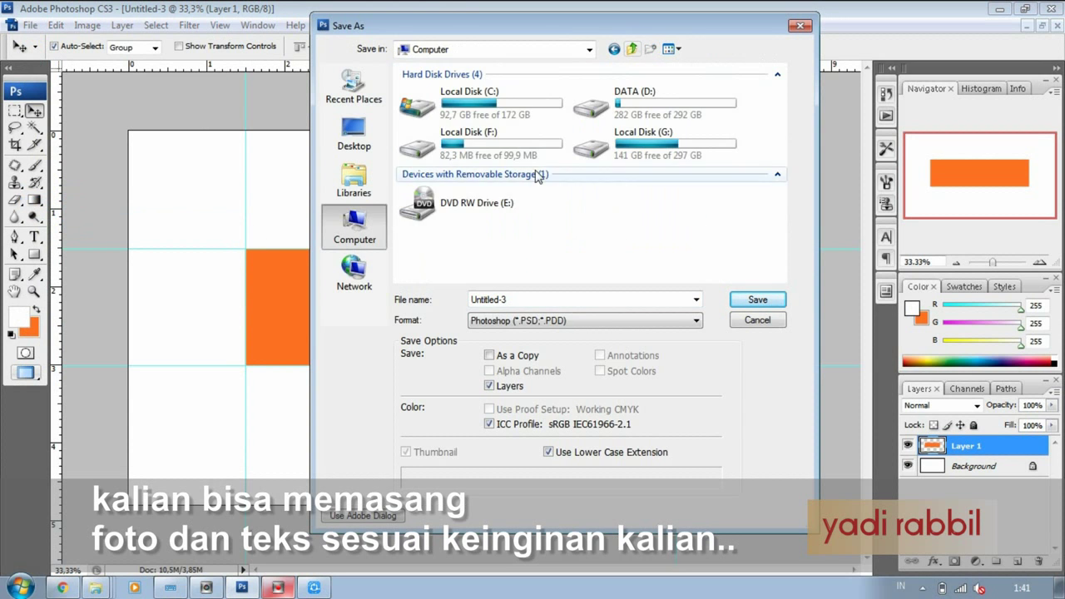
double_click(520, 138)
key("Return")
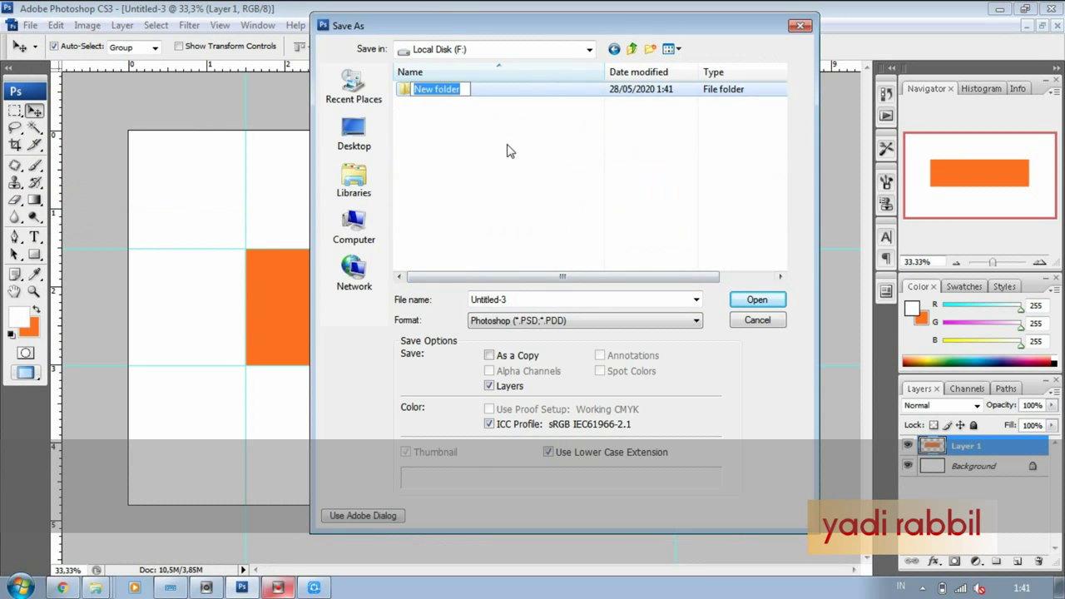
double_click(434, 89)
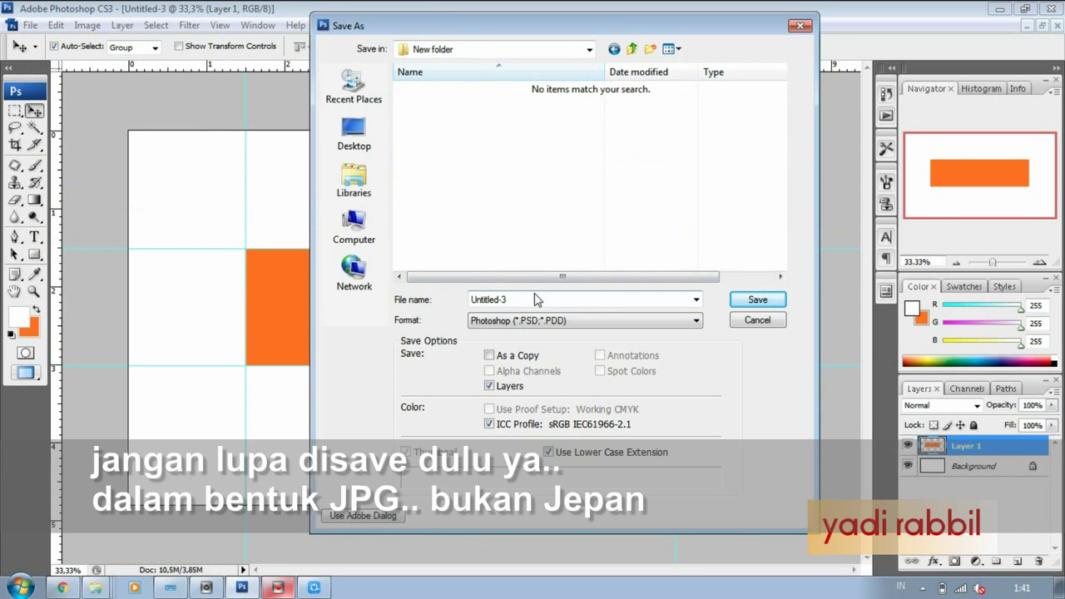
left_click(745, 300)
left_click(717, 189)
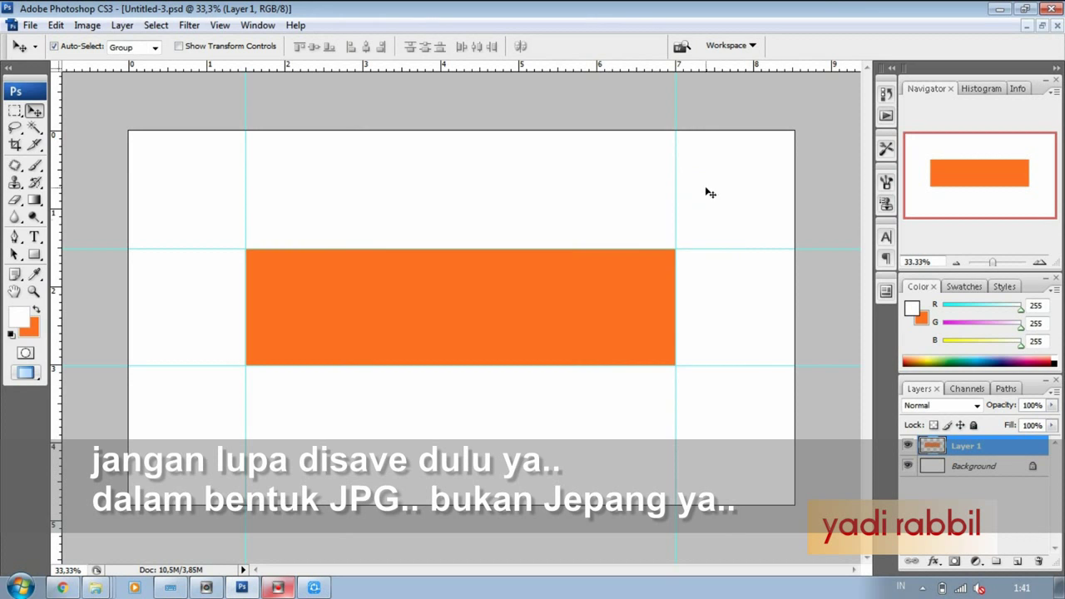
left_click(29, 25)
left_click(50, 215)
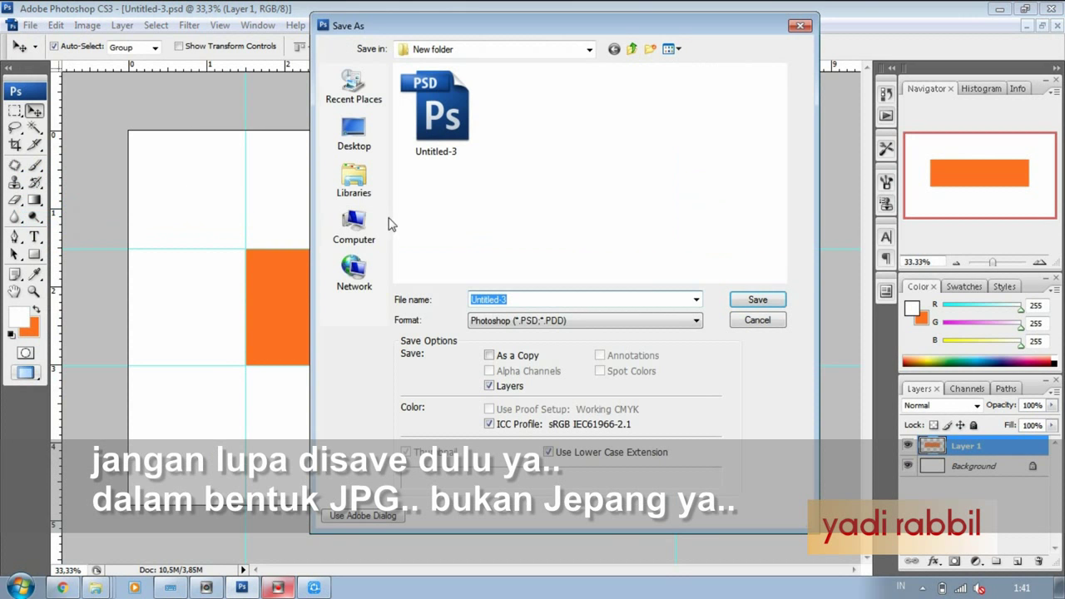
left_click(528, 324)
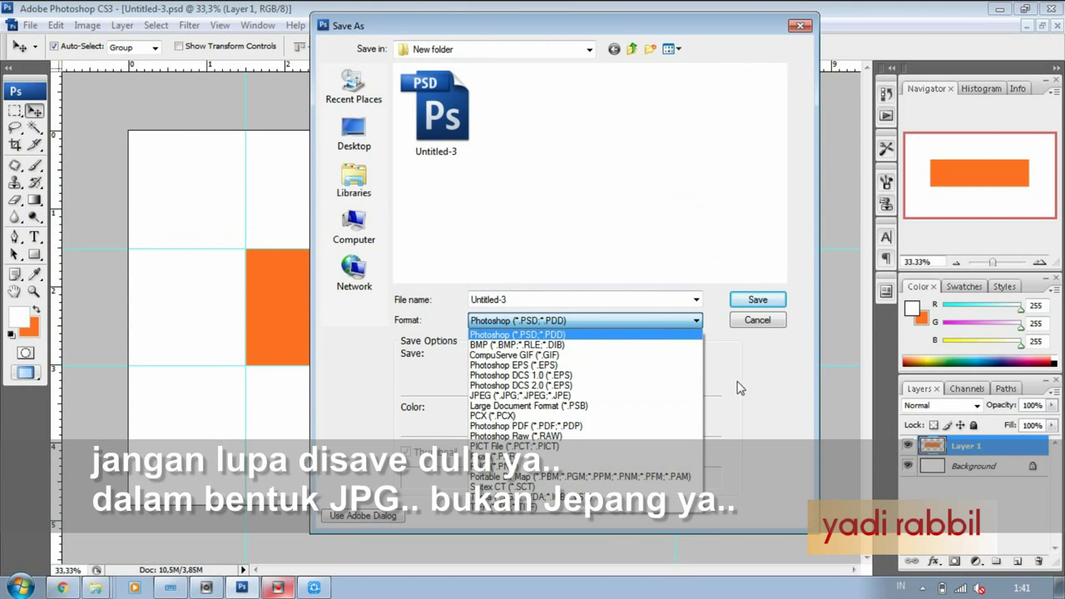
left_click(656, 324)
left_click(757, 322)
- Save a JPEG copy named sampul in New folder with Maximum quality 11 and progressive format with 3 scans
left_click(29, 25)
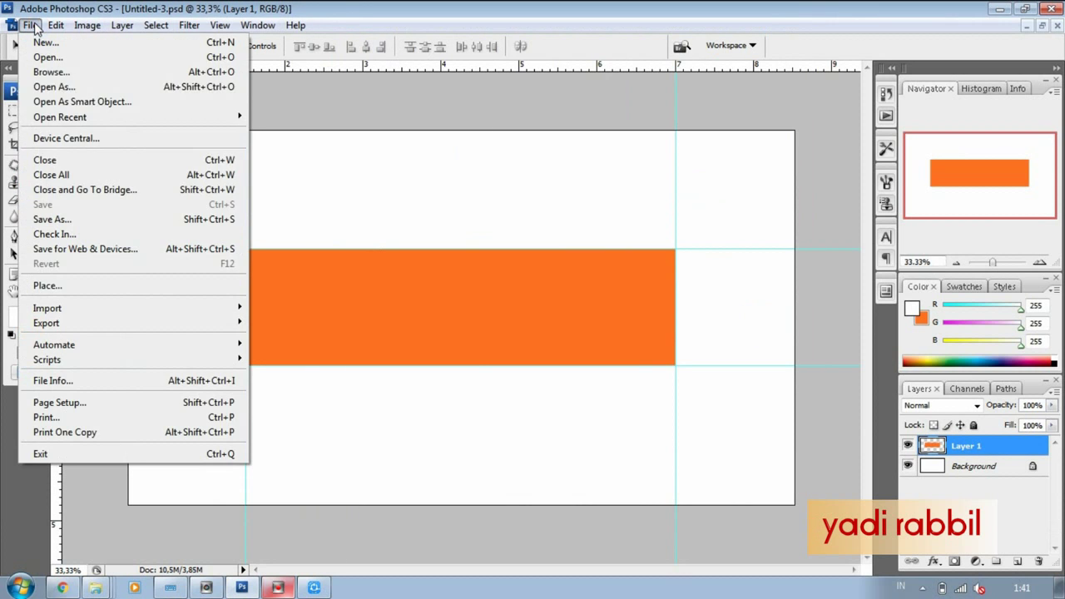
left_click(62, 217)
left_click(492, 321)
left_click(500, 395)
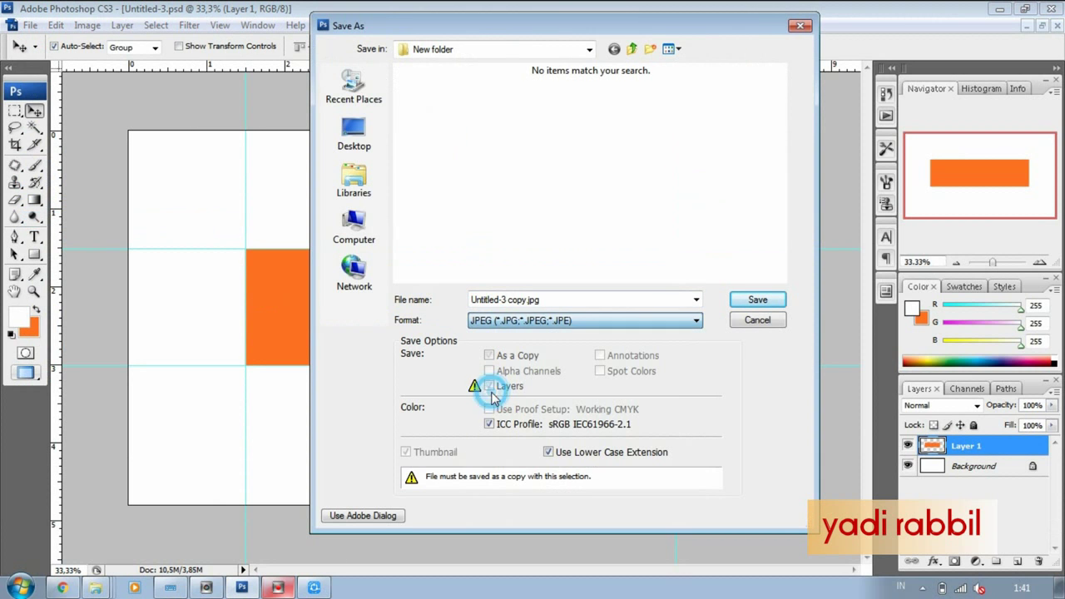
left_click(532, 300)
type("sampul")
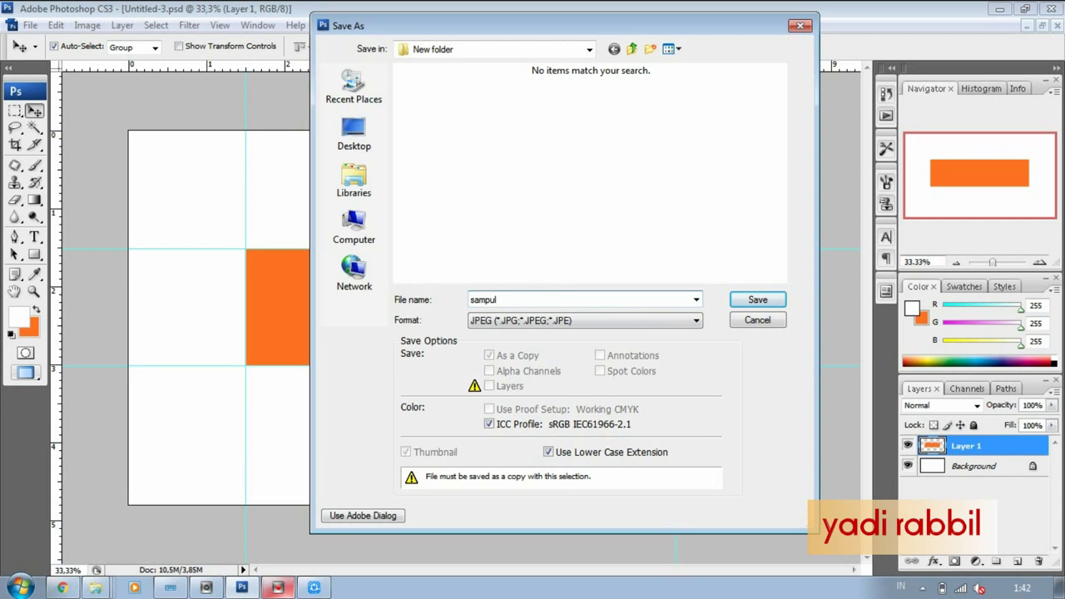
left_click(754, 300)
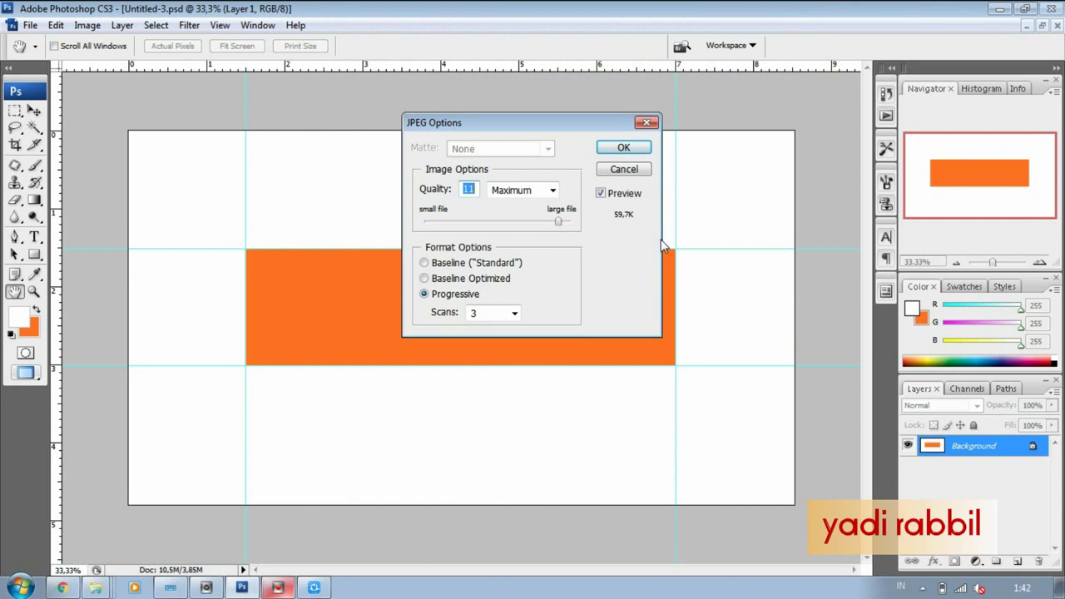
left_click(624, 150)
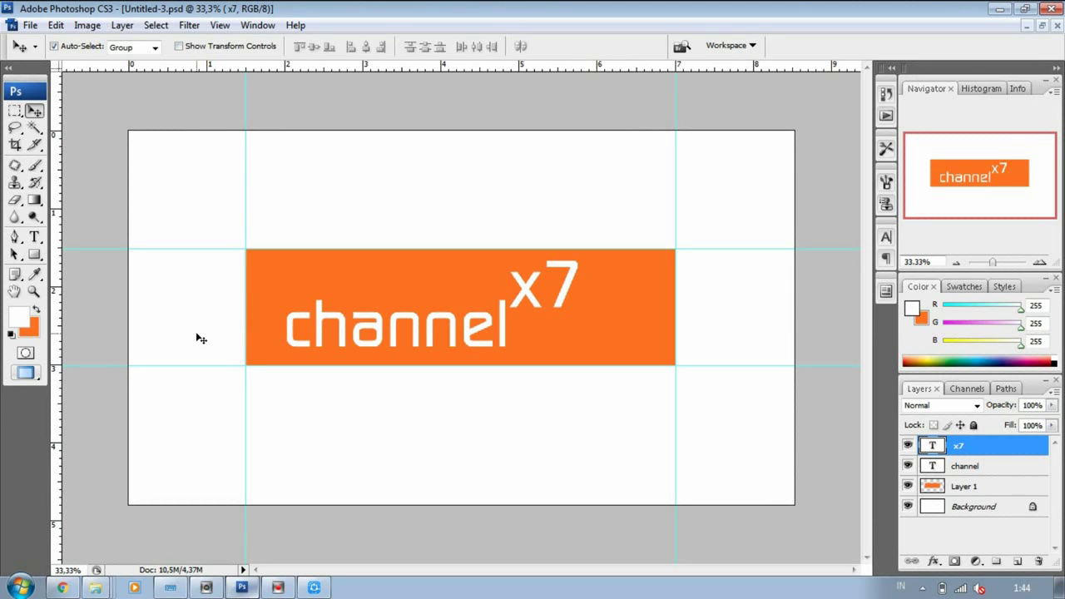
right_click(96, 587)
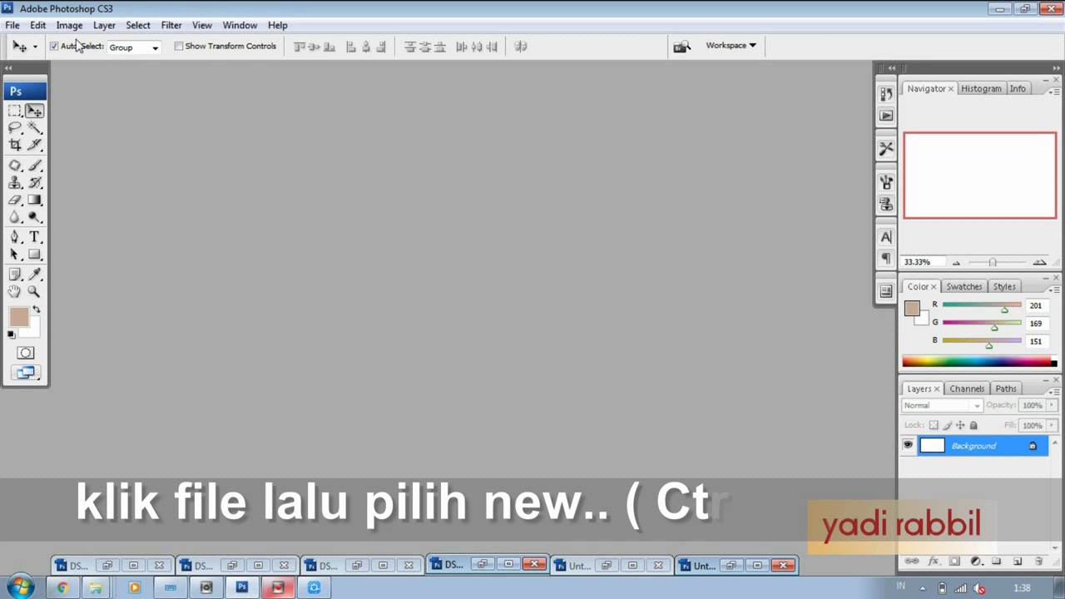
- Create another white 2560 × 1440 pixel document at 300 pixels/cm and show it in full screen mode with the menu bar
left_click(13, 25)
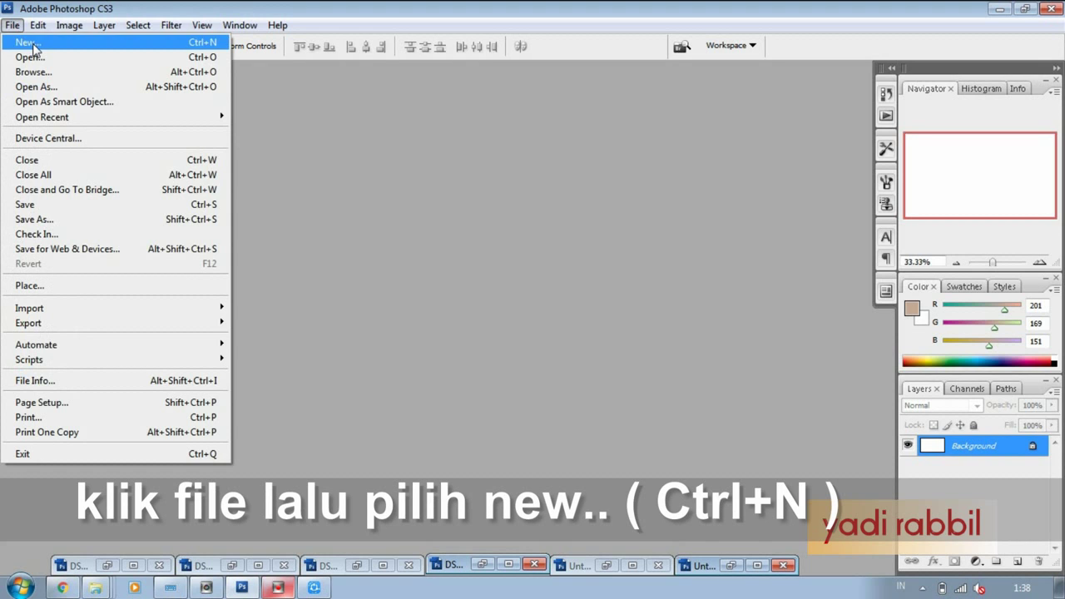
left_click(34, 44)
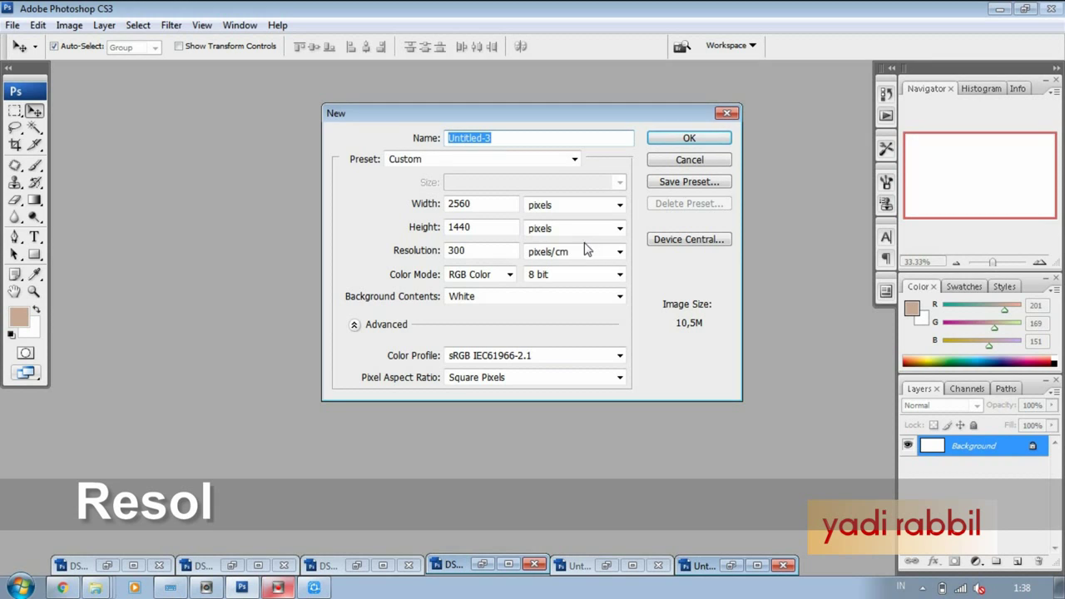
left_click(690, 139)
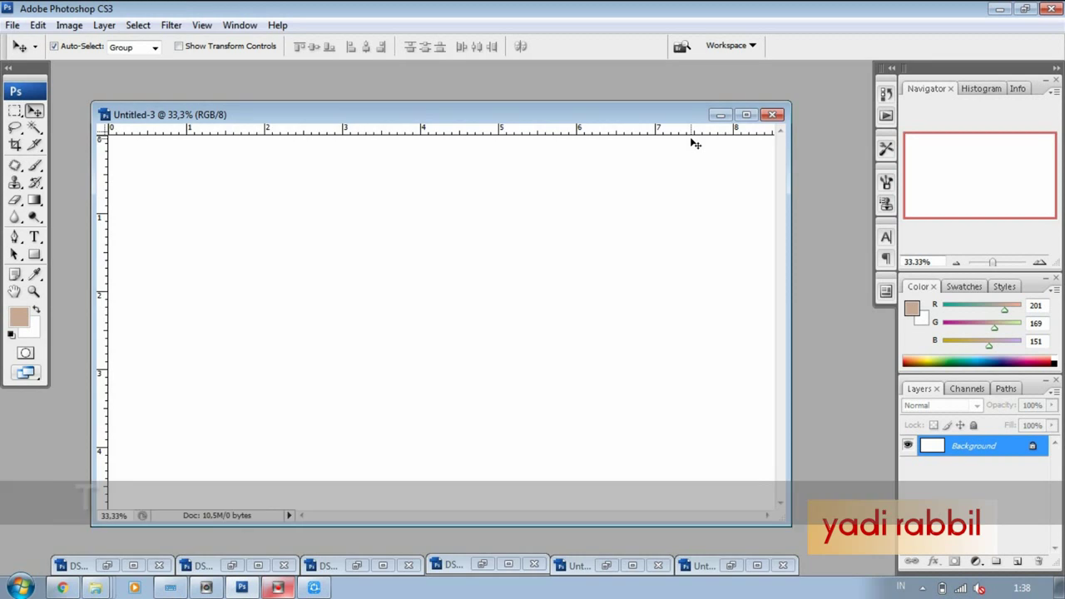
key("f")
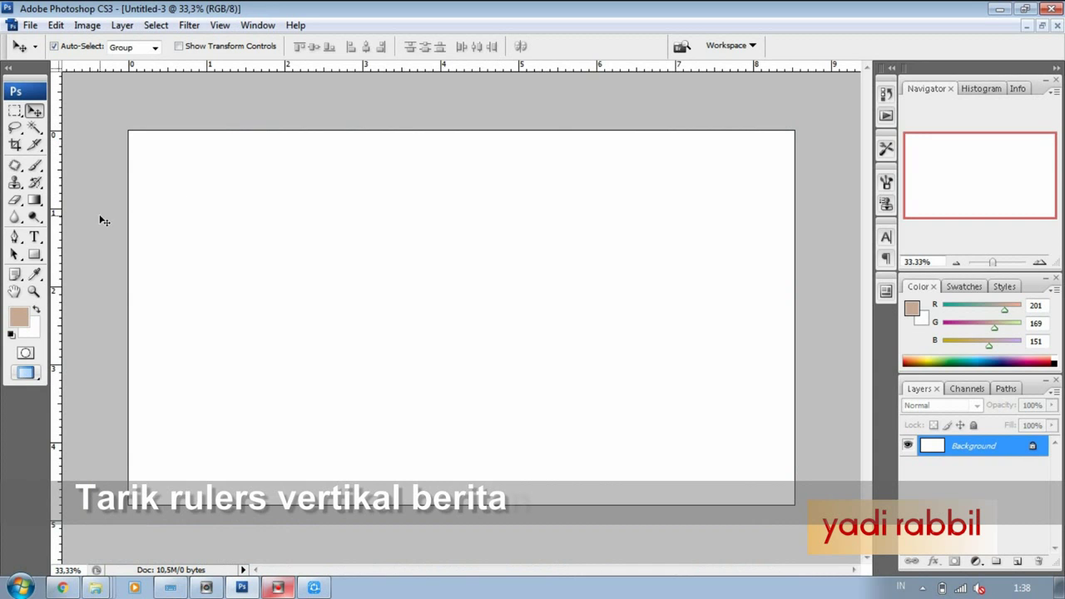
- Place vertical guides at 1.5 cm and 7 cm and horizontal guides at 1.5 cm and 3 cm
left_click_drag(59, 211, 245, 184)
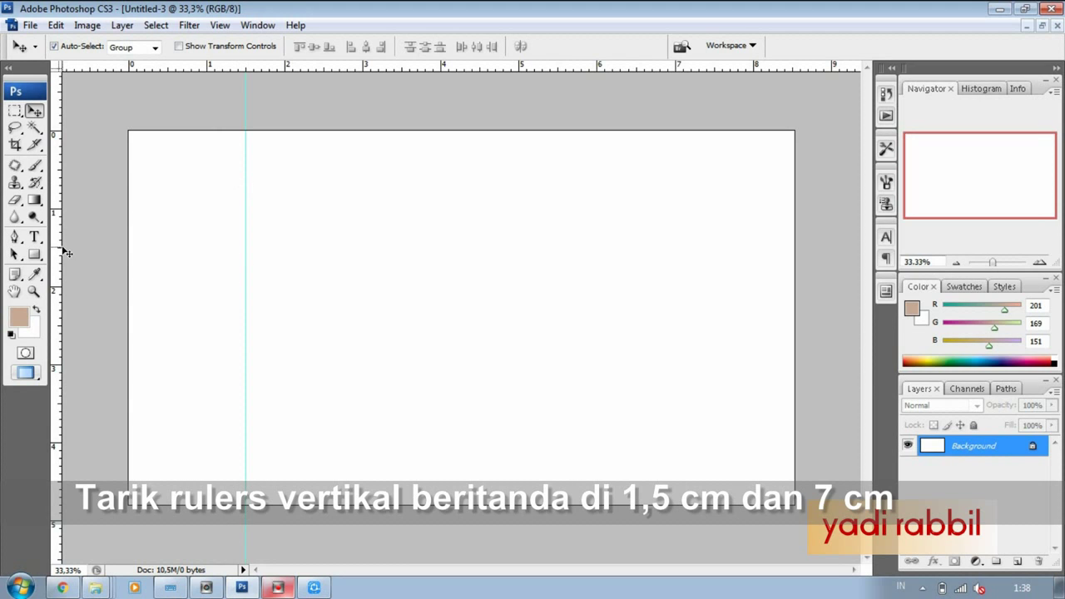
left_click_drag(61, 253, 678, 178)
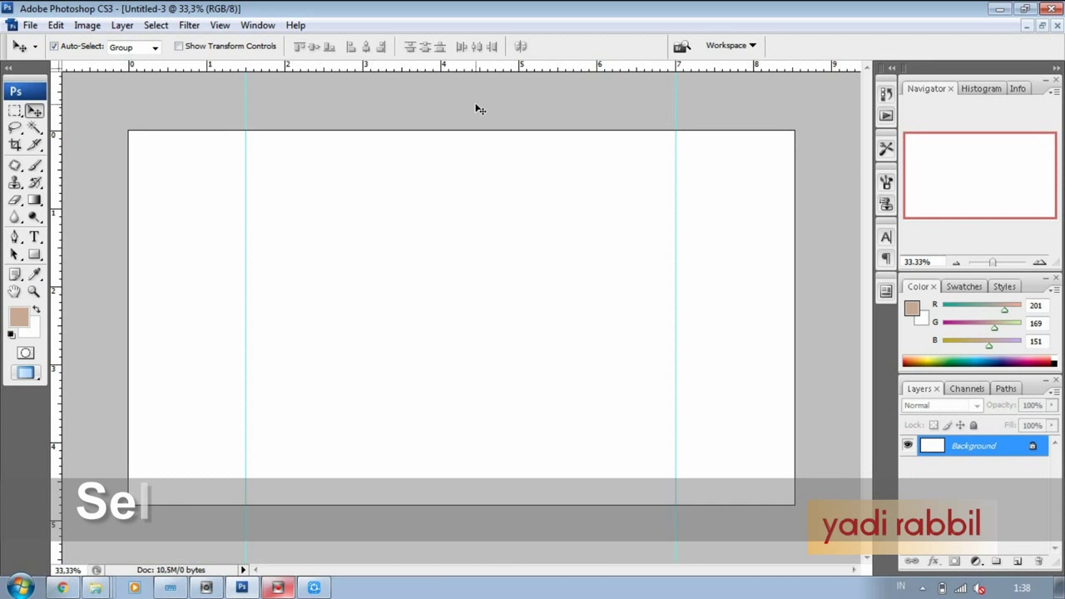
left_click_drag(467, 68, 478, 247)
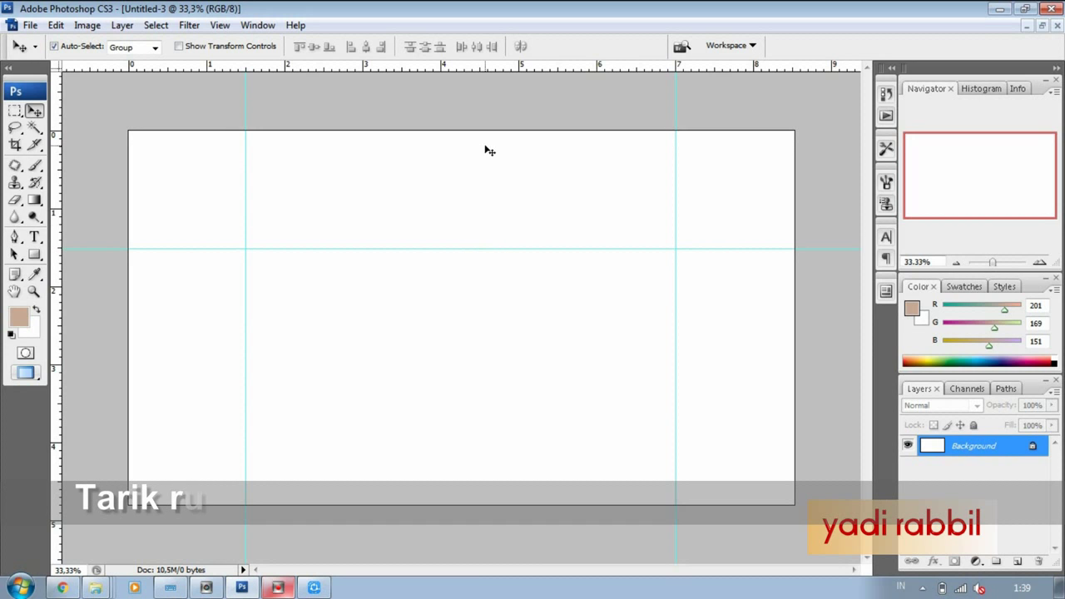
left_click_drag(481, 67, 482, 366)
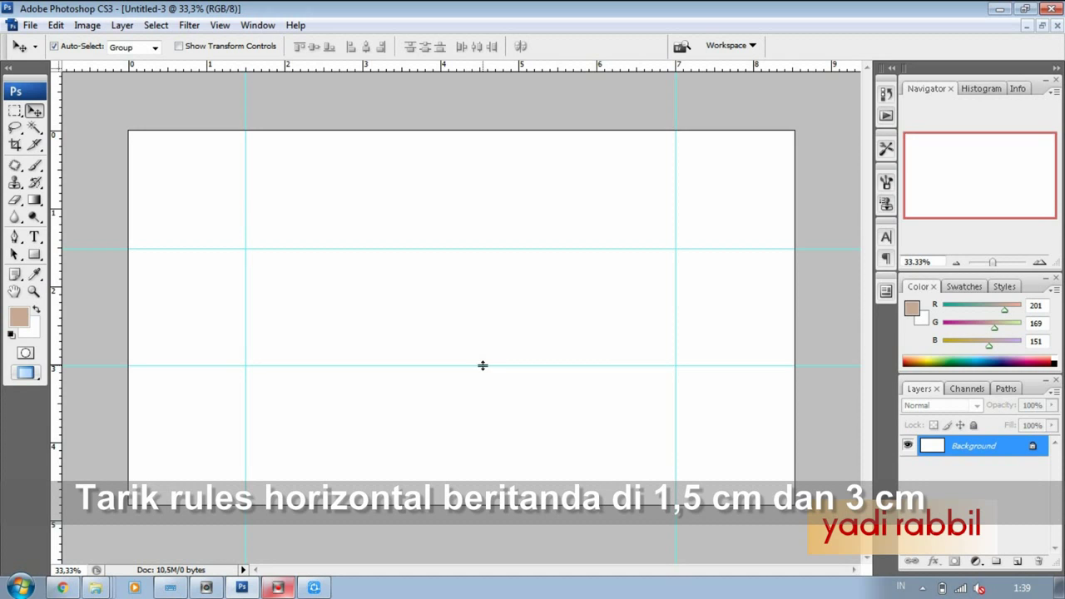
- Set the foreground color to the orange ff7222
left_click(20, 317)
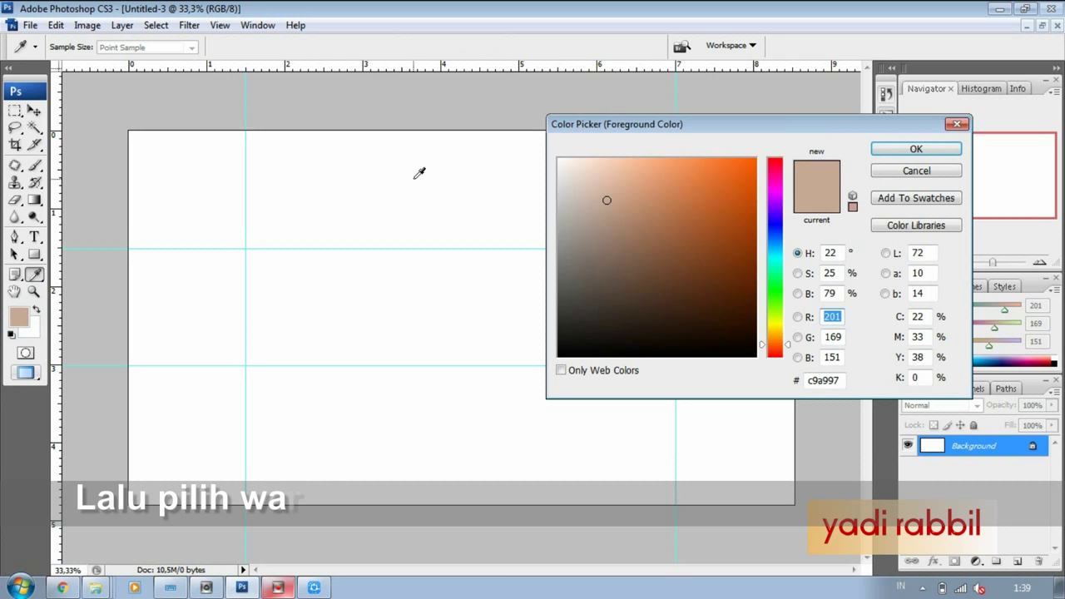
left_click(729, 158)
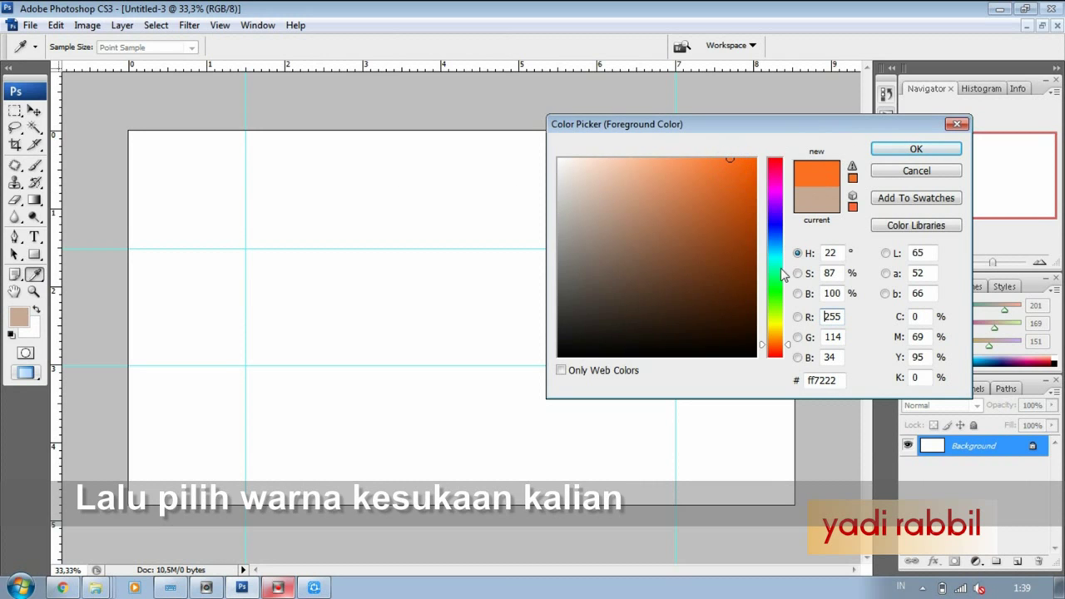
left_click(902, 153)
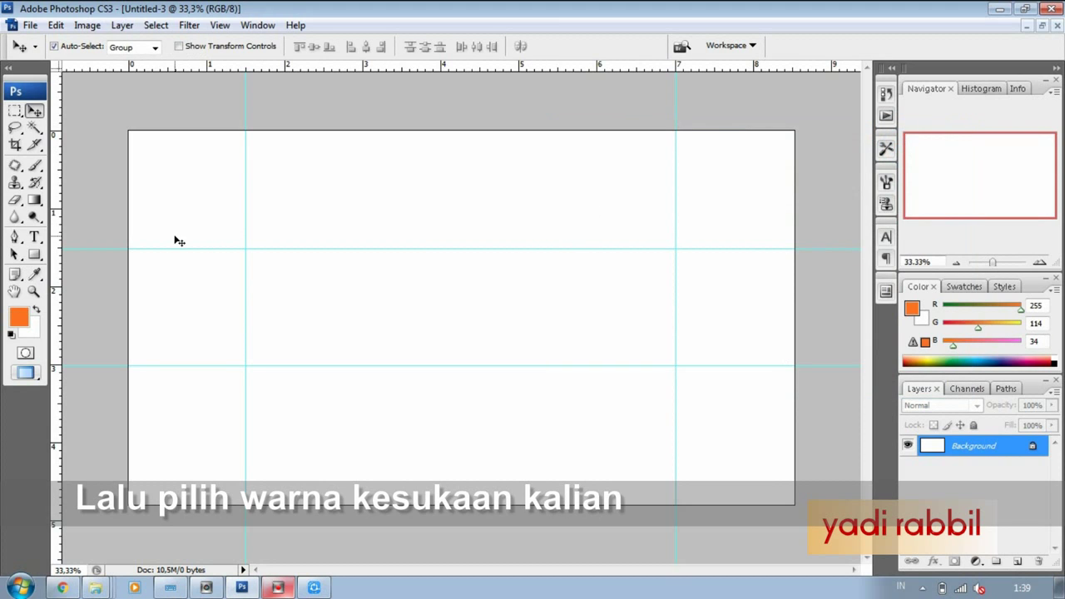
- Select the rectangle enclosed by the four guides with the Rectangular Marquee tool
key("m")
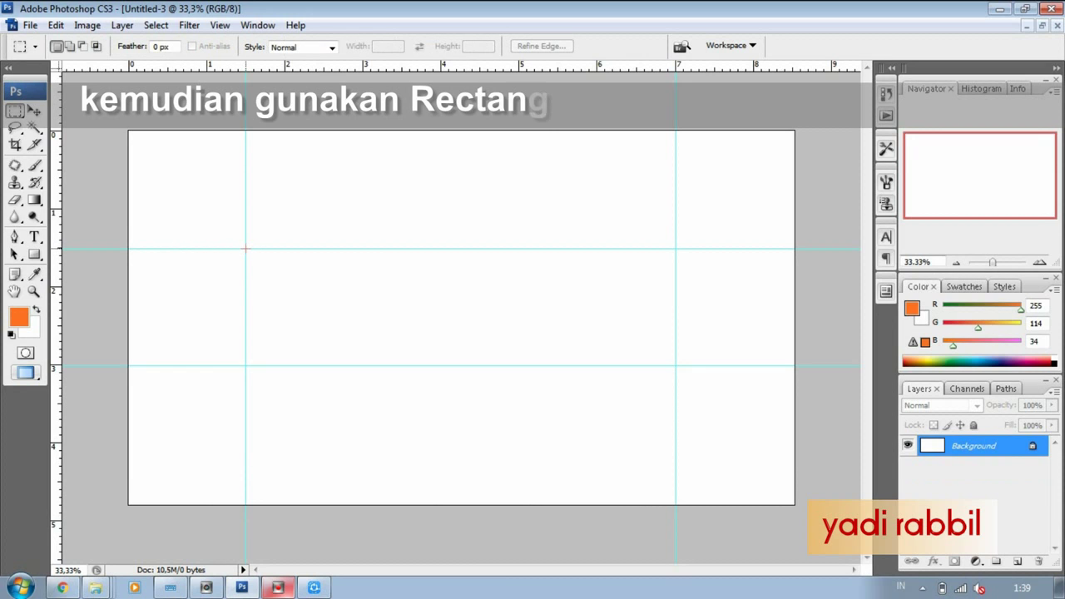
left_click_drag(246, 247, 515, 319)
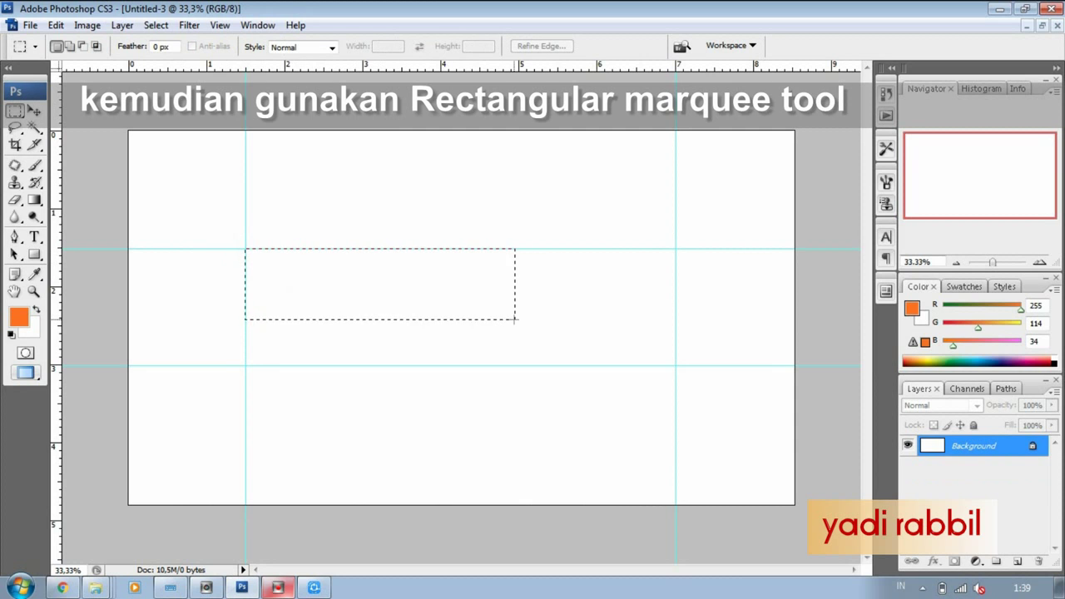
left_click_drag(658, 343, 676, 364)
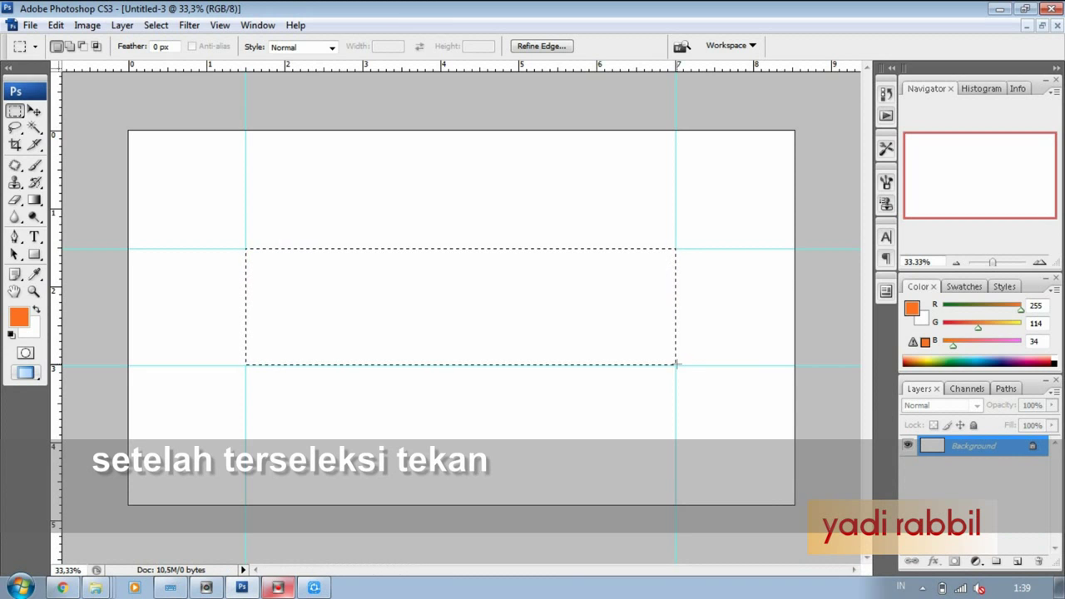
- Fill the selected rectangle with the orange color on a new layer, deselect it, and return to the Move tool
left_click(1015, 561)
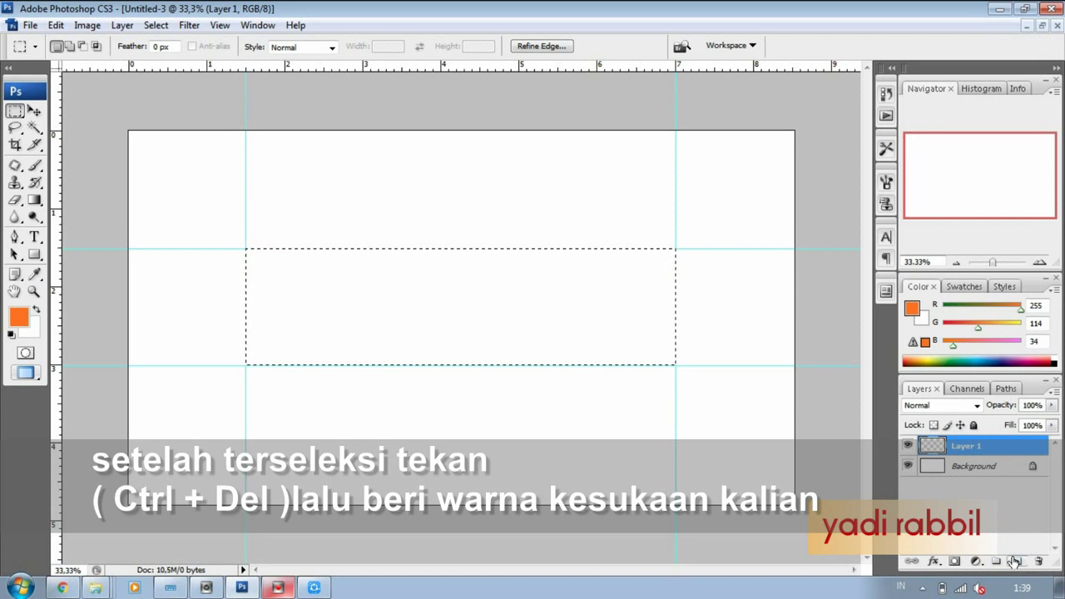
key("ctrl+Delete")
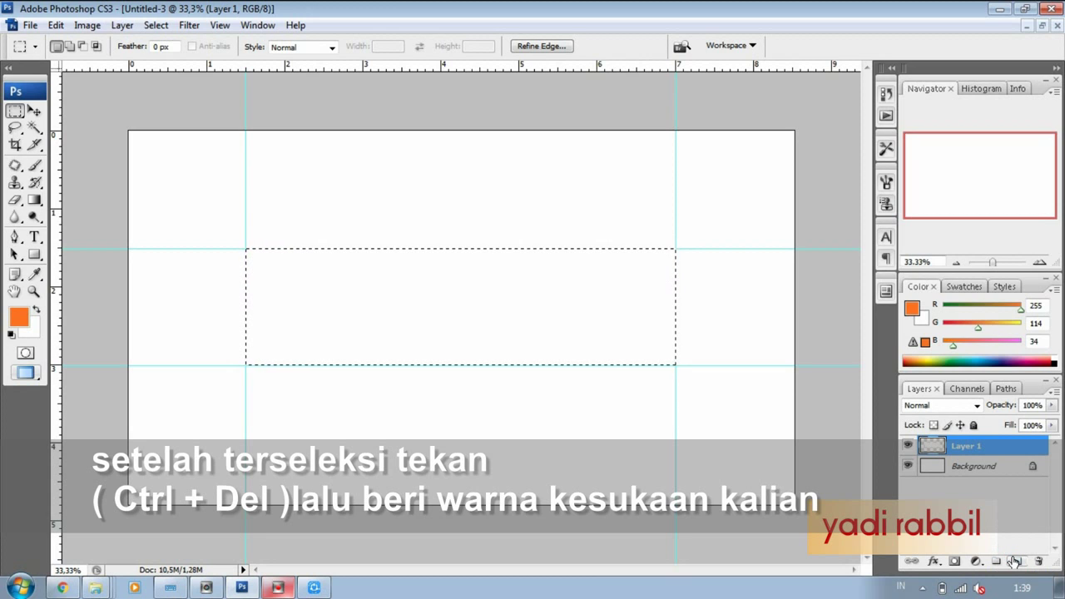
key("x")
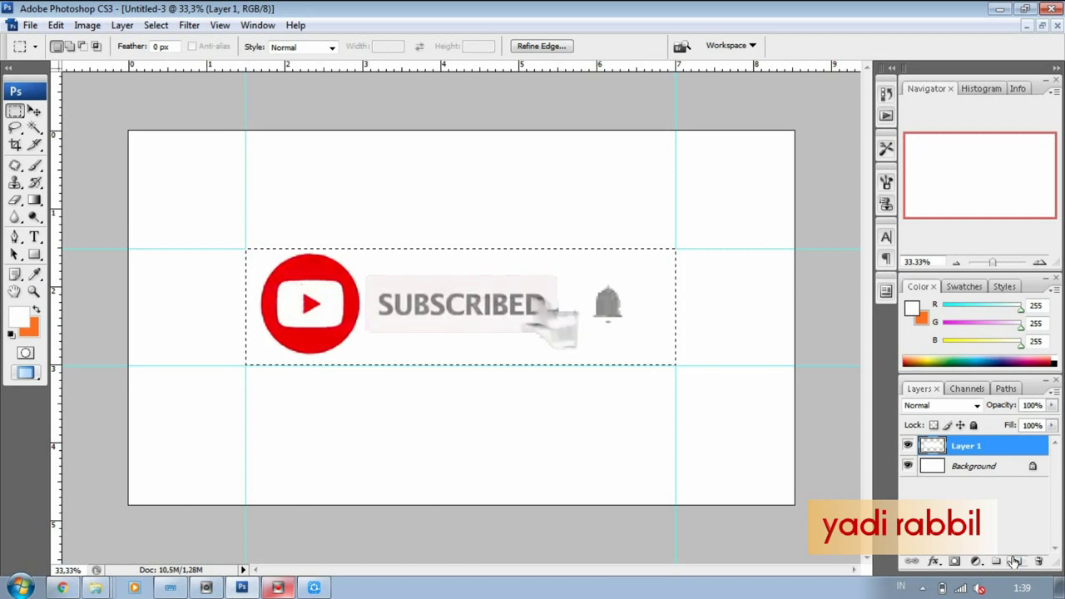
key("ctrl+Delete")
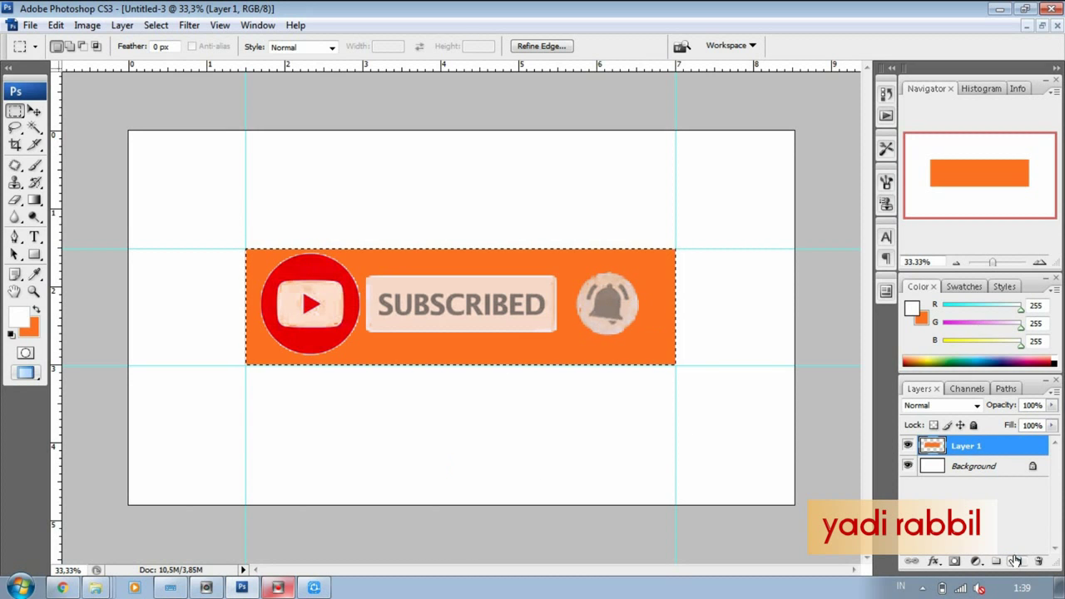
left_click(25, 47)
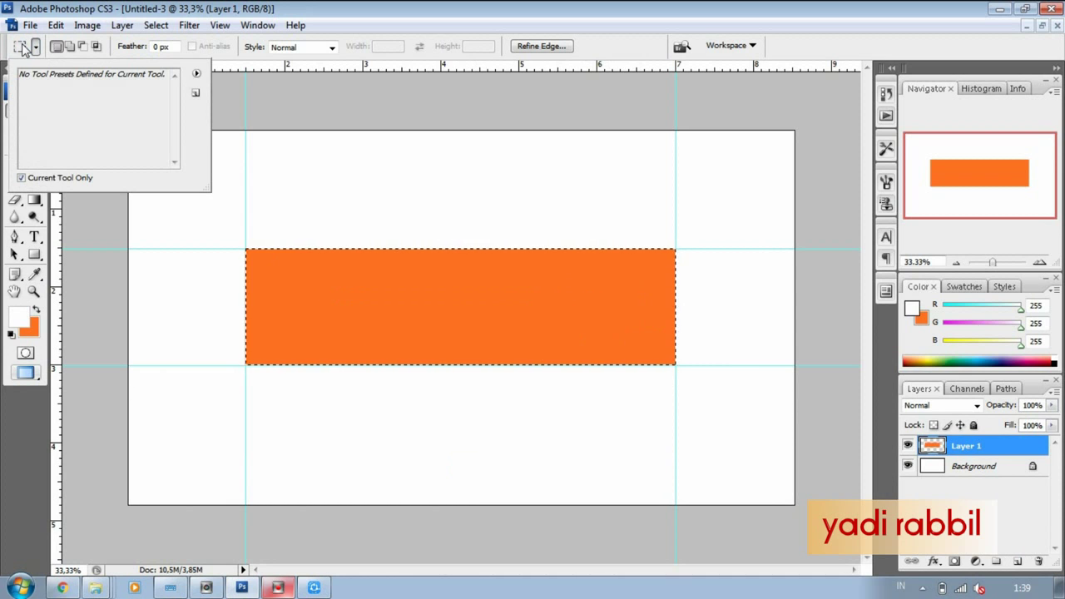
left_click(123, 50)
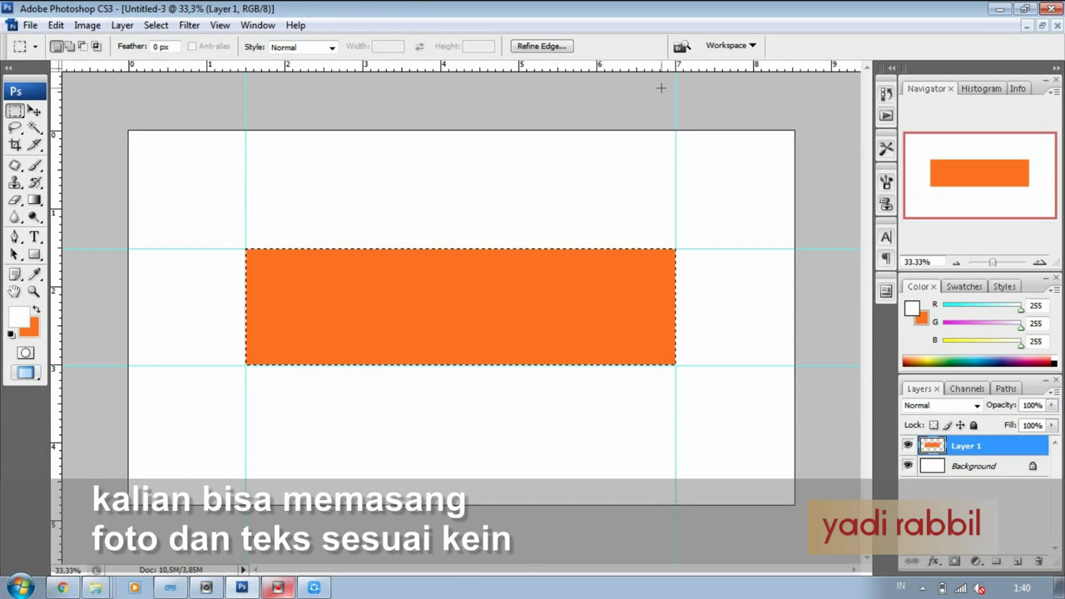
left_click(442, 236)
left_click(34, 110)
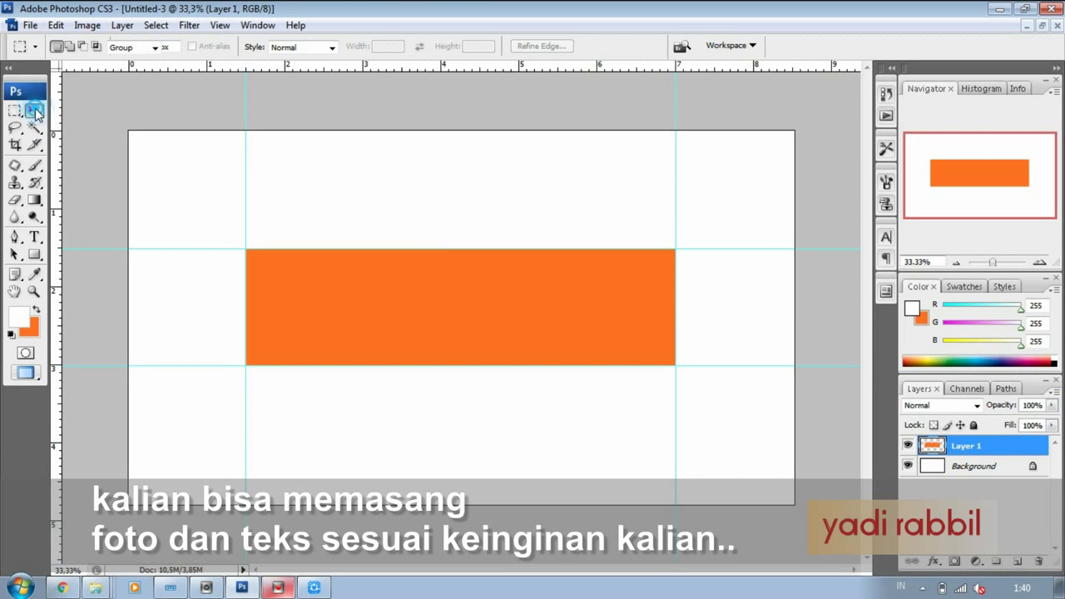
- Save the document as the Photoshop file Untitled-3 inside a new folder named New folder on Local Disk (F:), with maximized compatibility
left_click(30, 25)
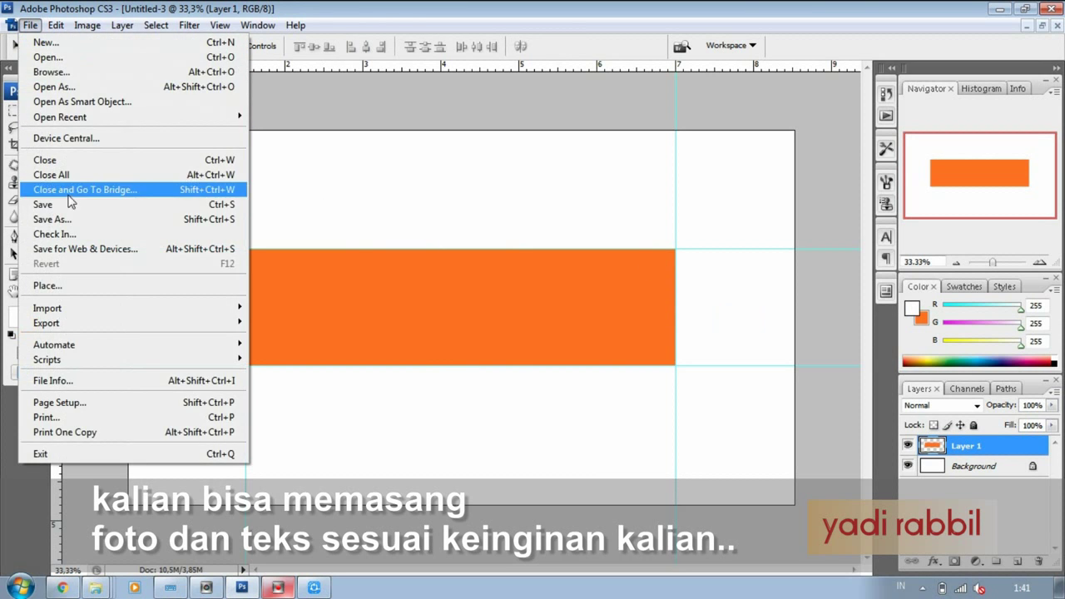
left_click(226, 216)
left_click(354, 229)
double_click(485, 142)
left_click(632, 49)
left_click(613, 49)
key("ctrl+shift+n")
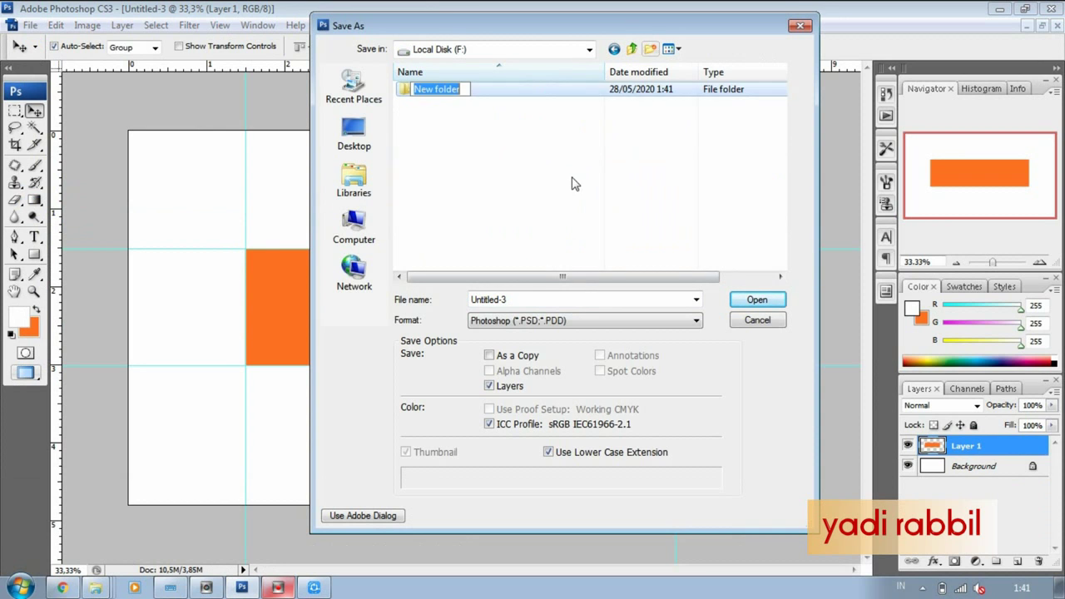
left_click(458, 104)
double_click(444, 89)
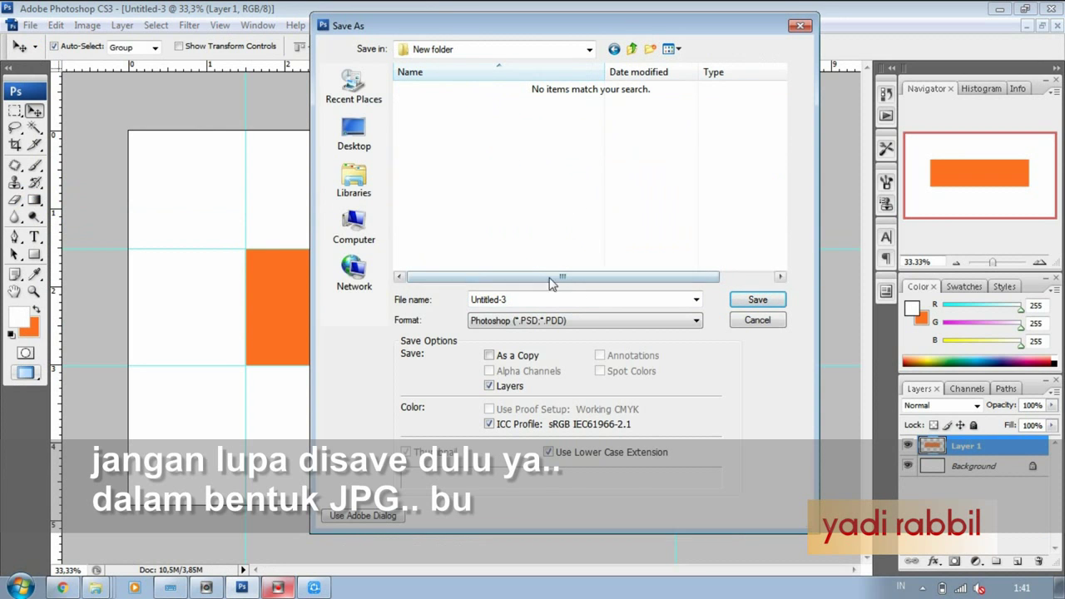
left_click(745, 300)
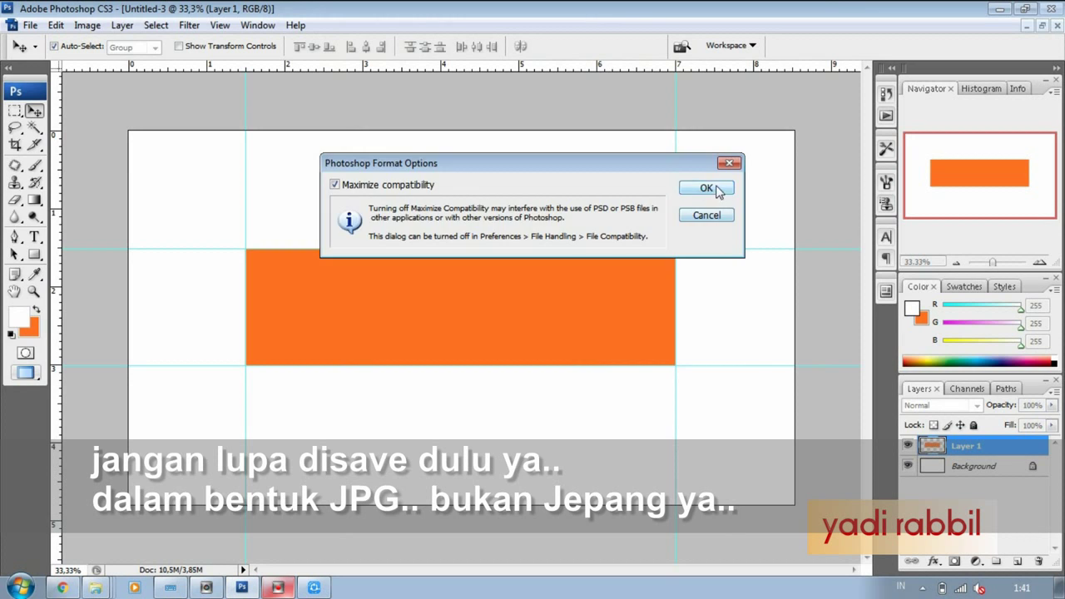
left_click(706, 188)
left_click(30, 25)
left_click(71, 219)
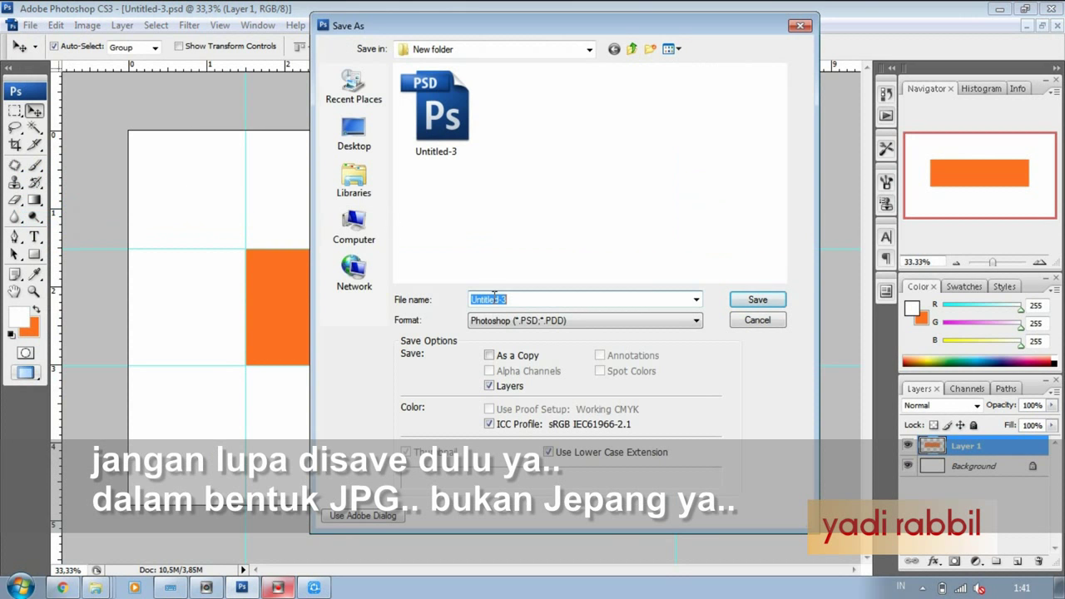
left_click(529, 325)
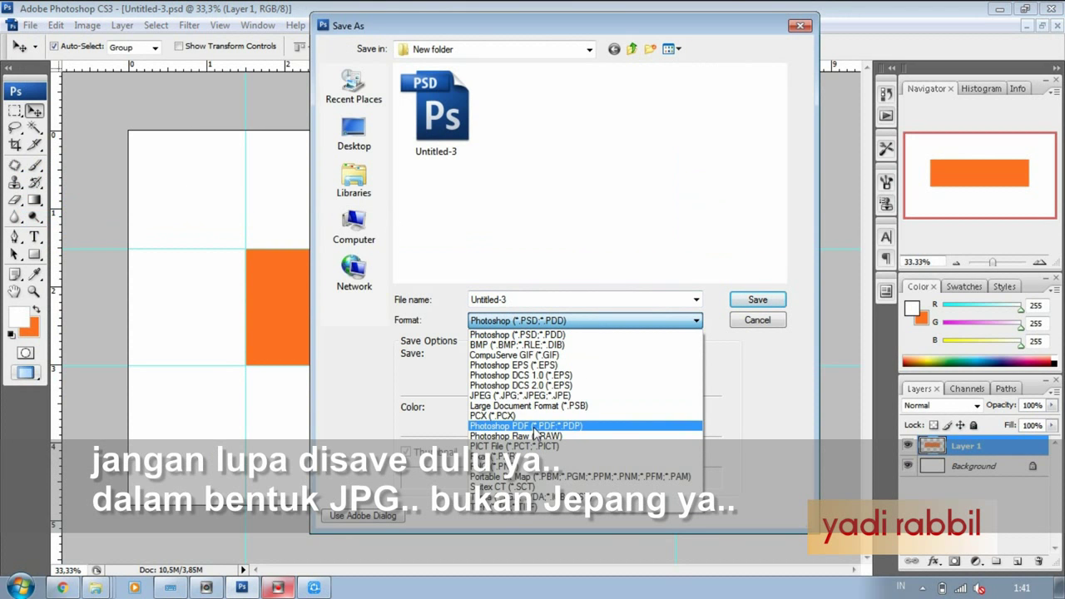
left_click(757, 326)
left_click(756, 325)
- Save a JPEG copy named sampul in New folder with Maximum quality 11 and the progressive format with 3 scans
left_click(32, 25)
left_click(71, 219)
left_click(493, 321)
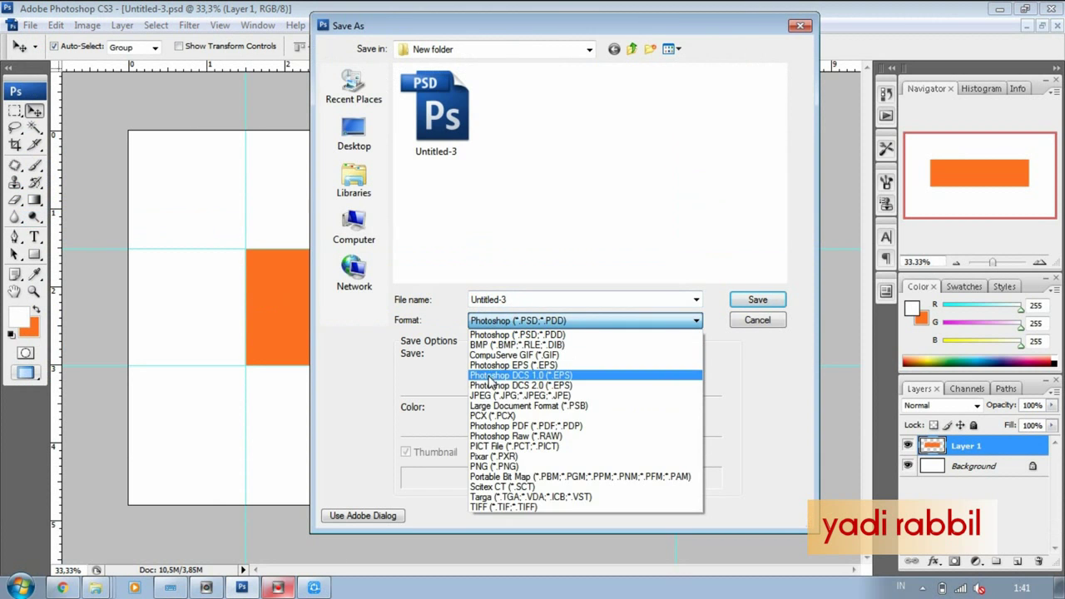
left_click(495, 396)
triple_click(537, 302)
type("sampul")
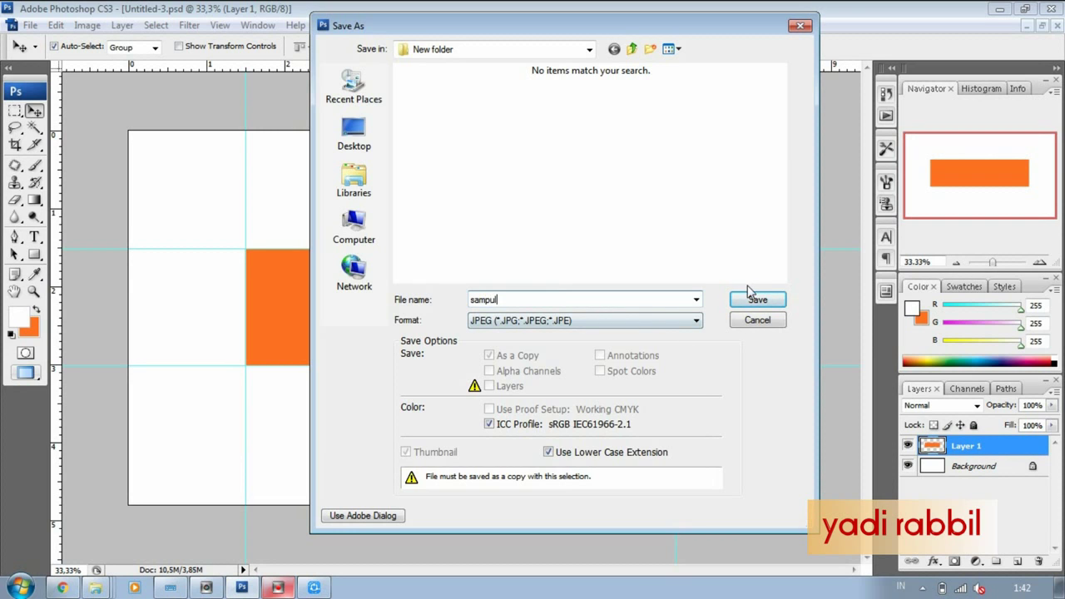
left_click(752, 295)
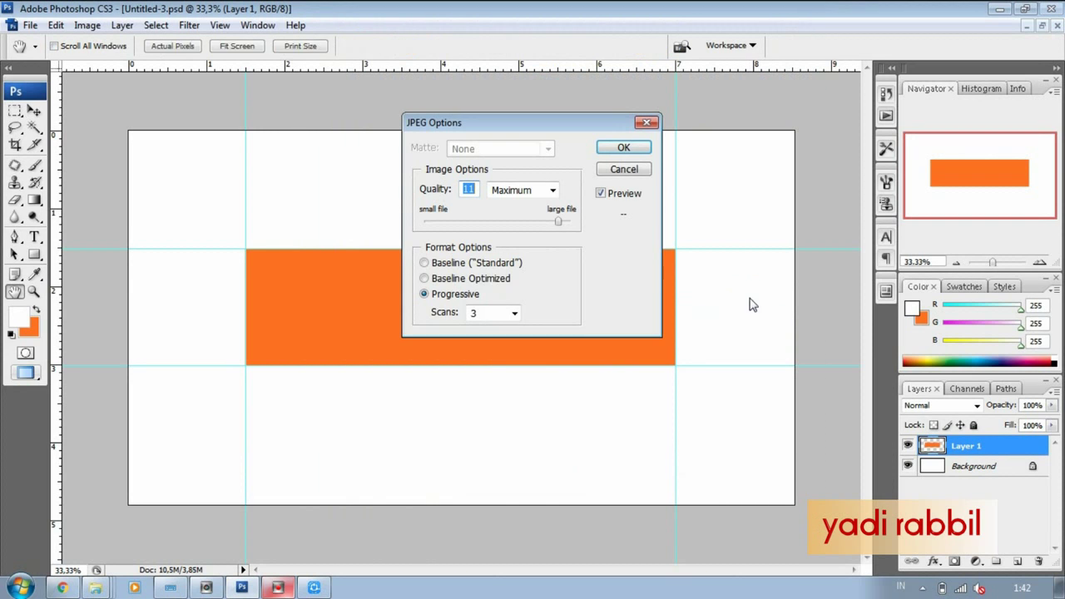
left_click(624, 152)
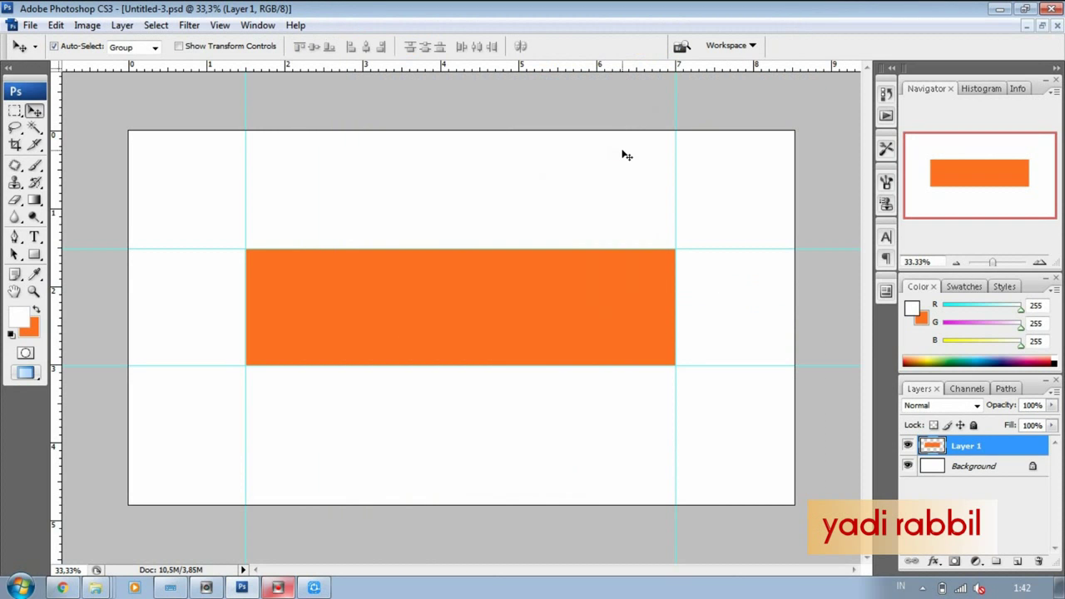